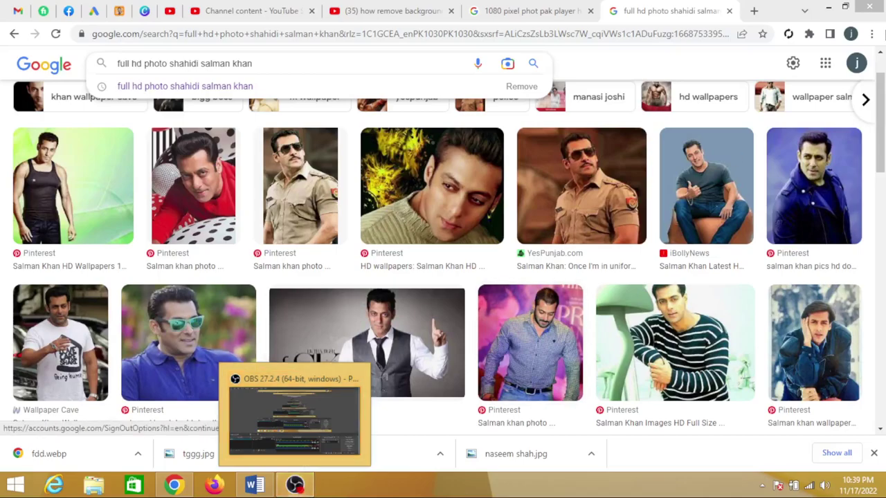
Step: Minimize Chrome and launch Adobe Photoshop from its desktop icon
click(825, 6)
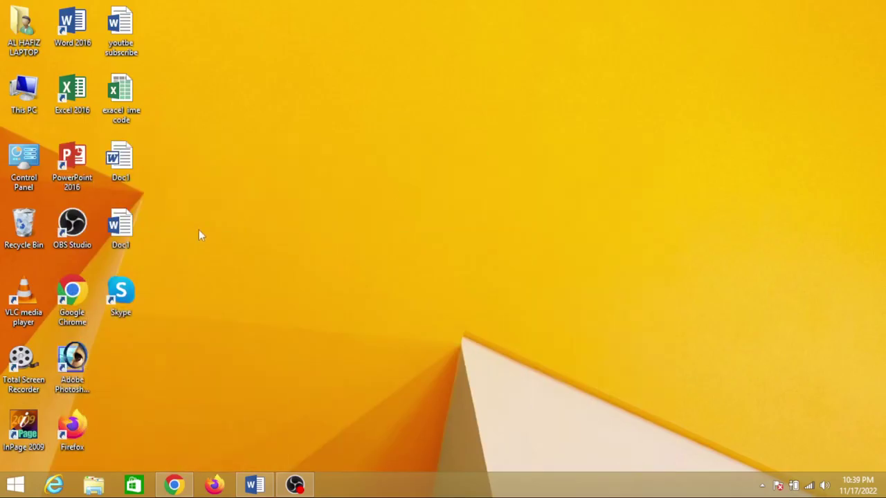
double_click(72, 364)
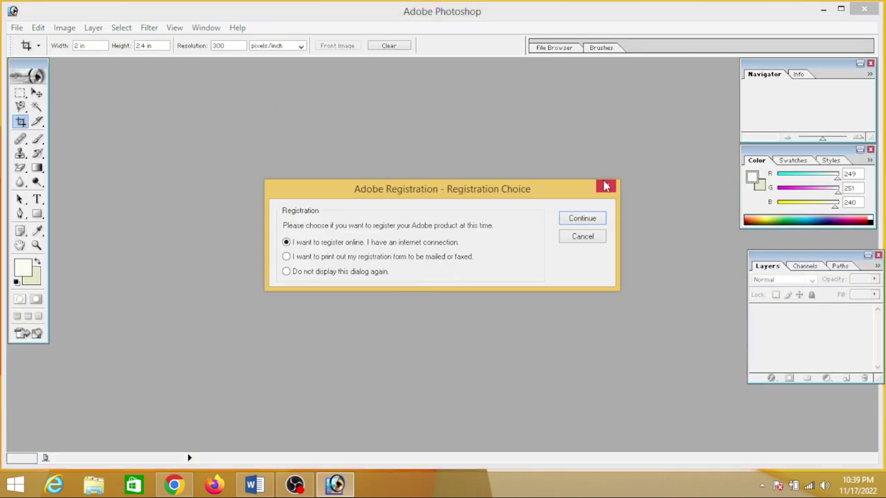
Step: Dismiss the Adobe Registration dialog to reach the empty workspace
click(604, 187)
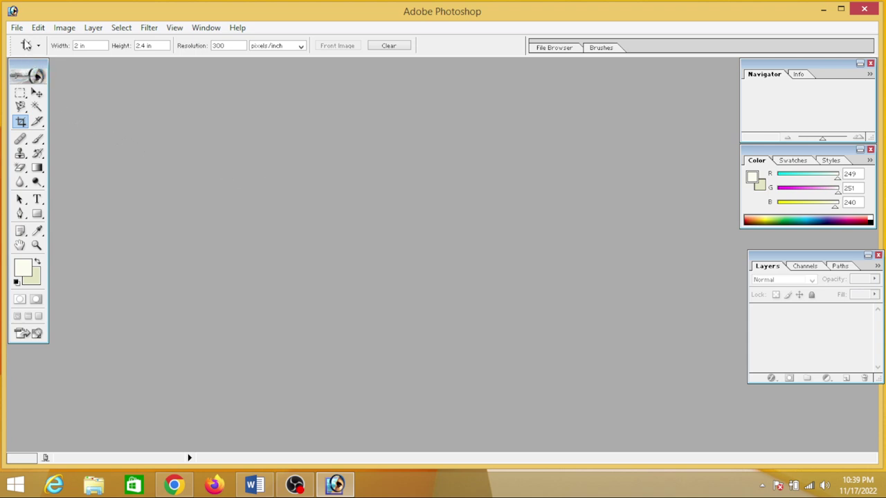
Step: Bring up the Open dialog from the File menu, closing and reopening it
click(17, 28)
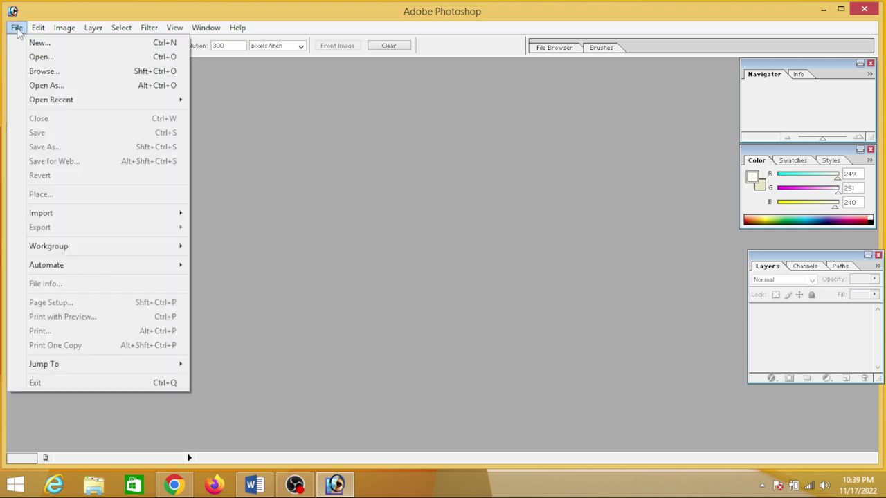
click(52, 57)
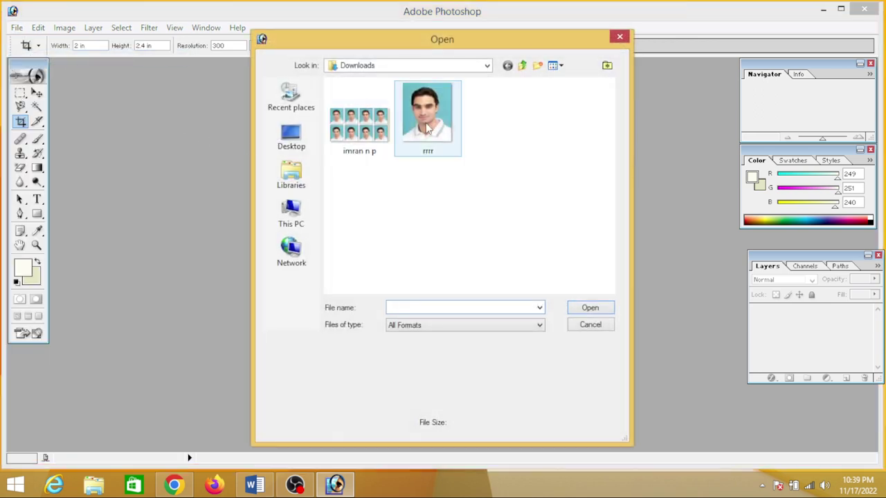
click(620, 38)
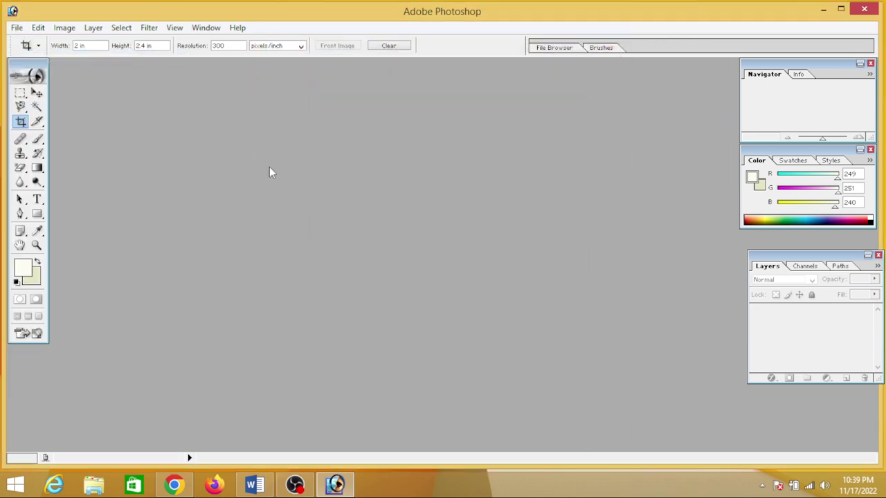
double_click(270, 168)
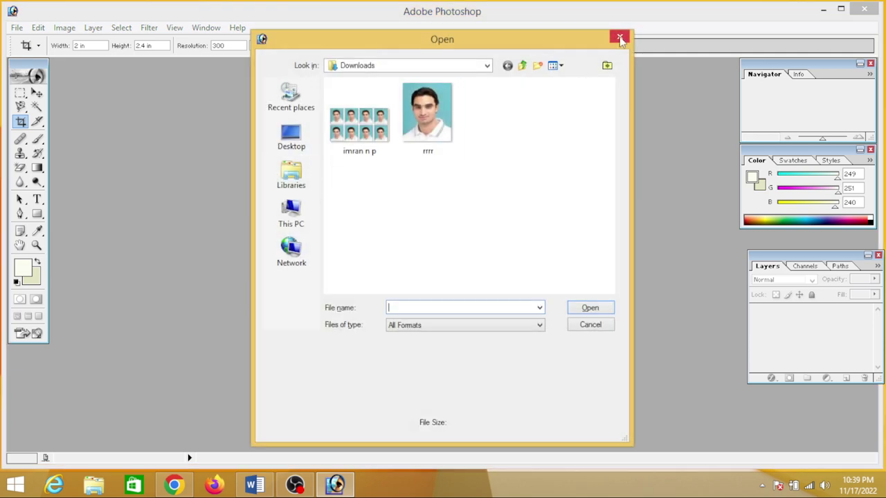
click(619, 38)
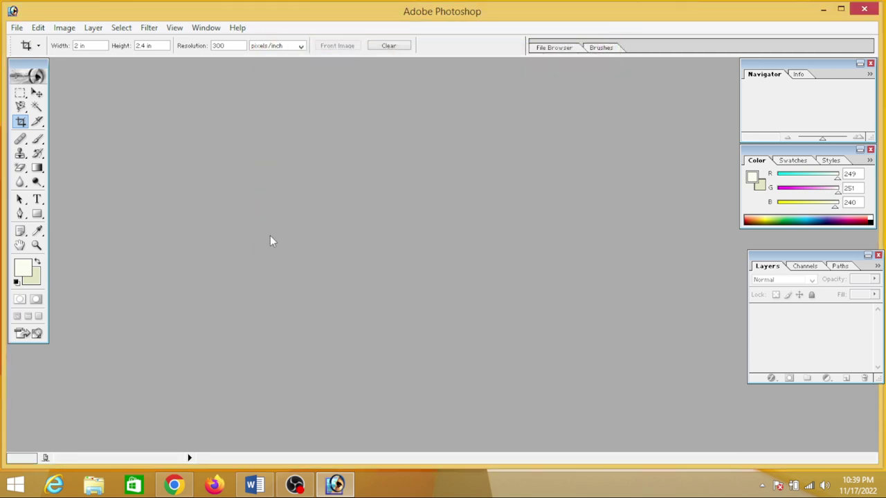
double_click(286, 221)
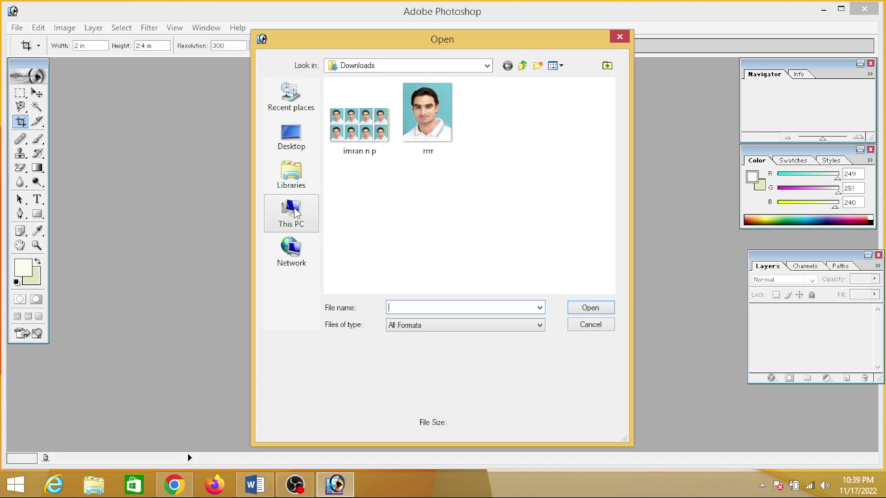
Step: Browse to This PC > Downloads and open the rrrr portrait
click(295, 213)
click(291, 175)
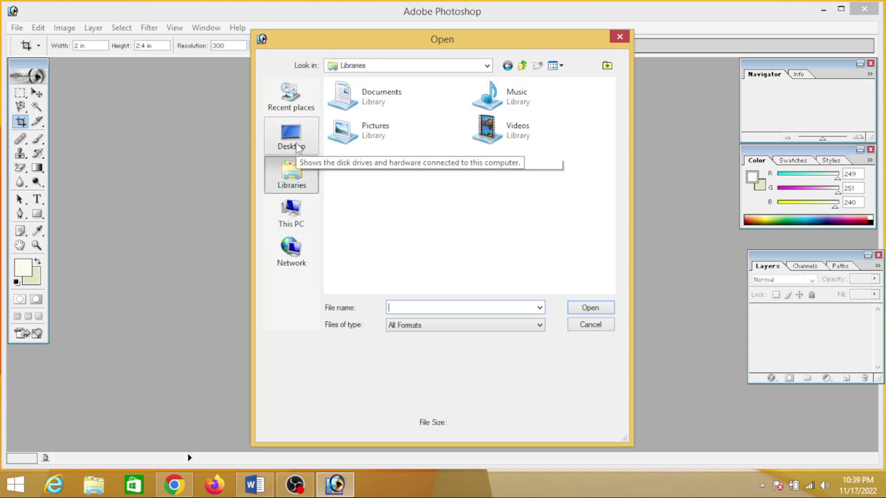
click(298, 147)
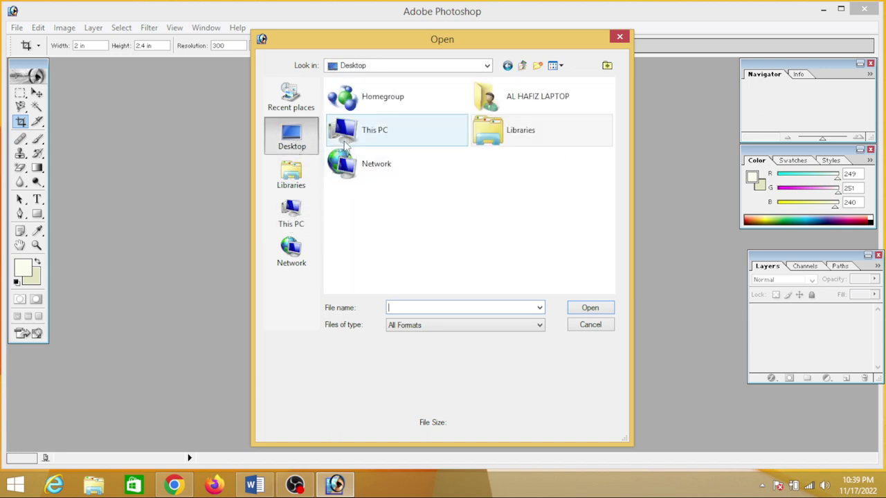
double_click(347, 144)
click(381, 182)
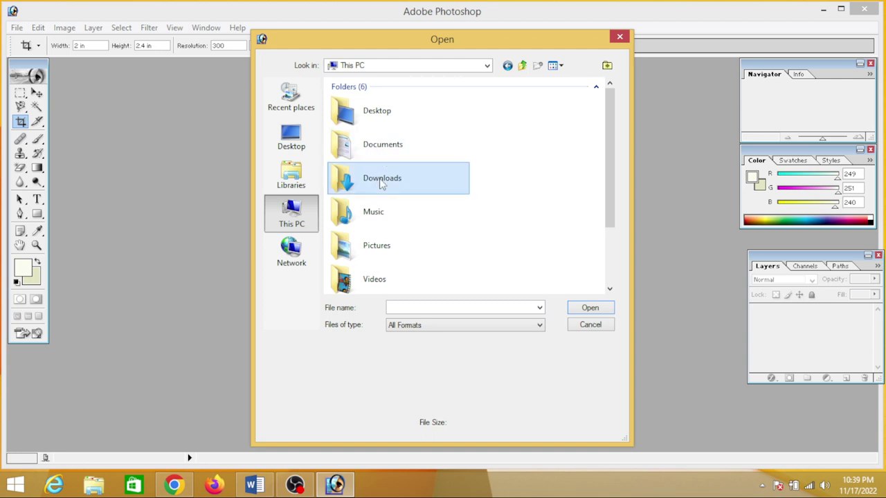
double_click(381, 180)
click(439, 138)
double_click(440, 139)
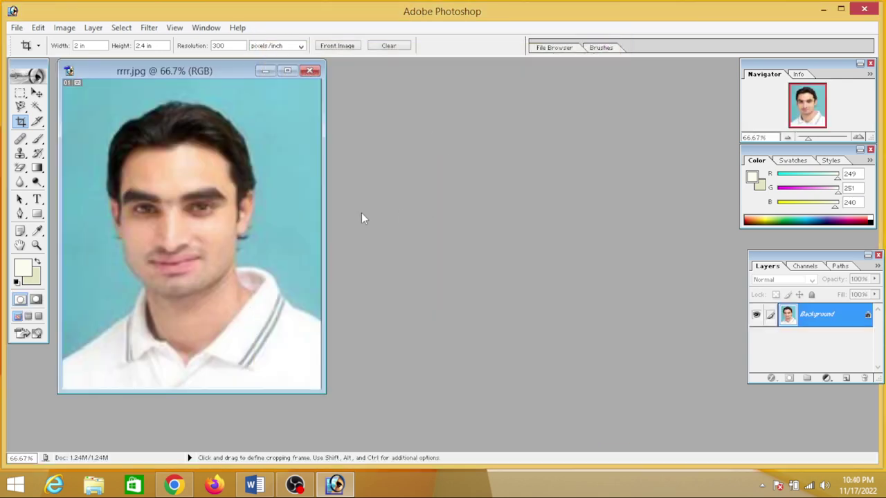
Step: Move the document window toward the centre and make it wider and taller
drag(133, 72, 327, 92)
drag(251, 170, 204, 170)
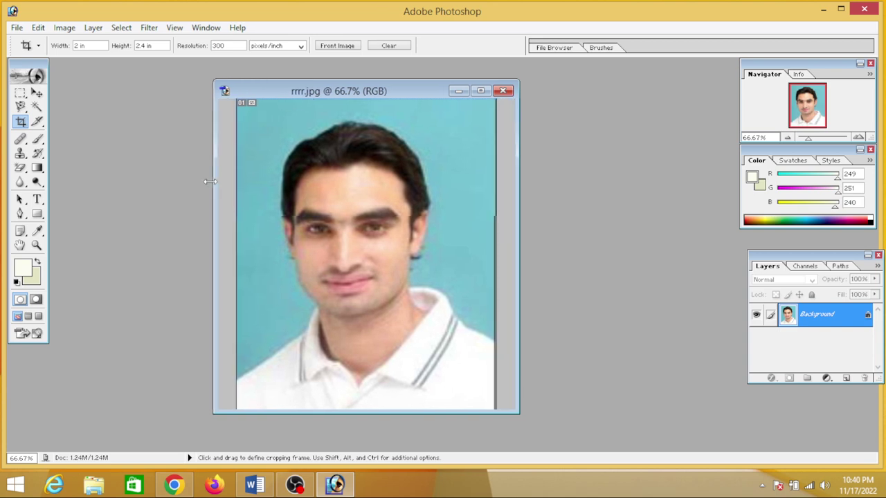
drag(291, 81, 291, 69)
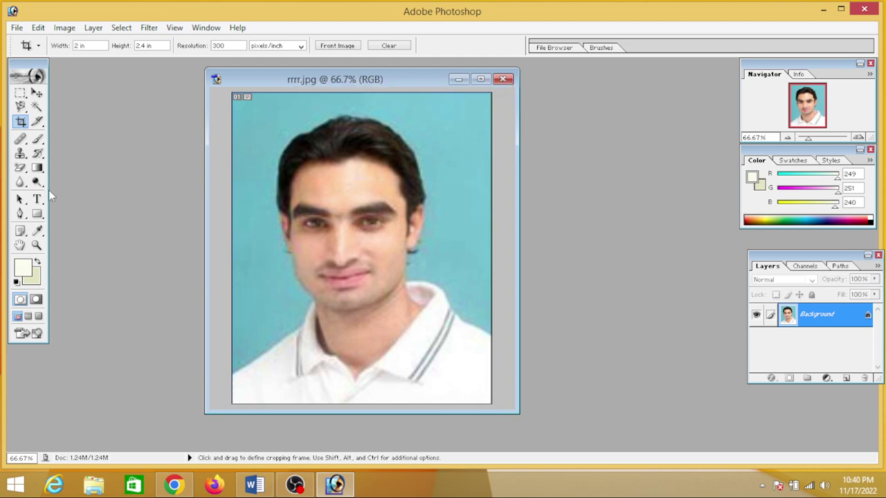
Step: Duplicate Background as Layer 1 and hide Layer 1
right_click(828, 320)
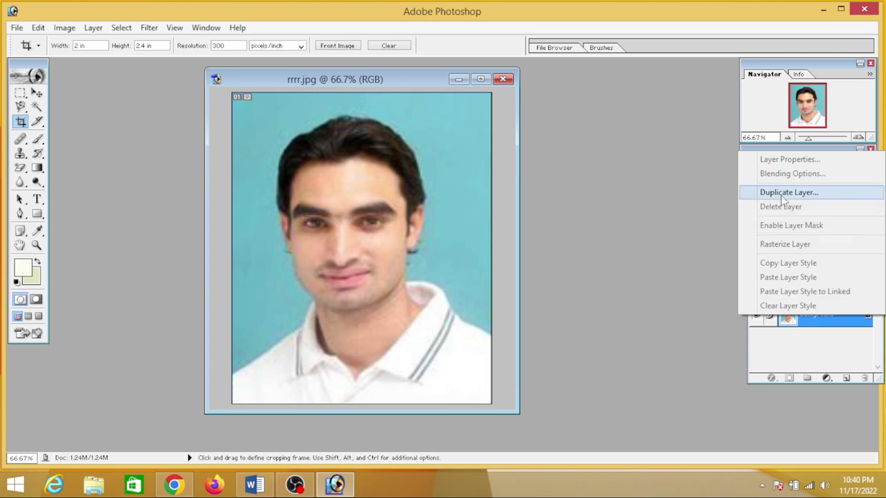
click(780, 194)
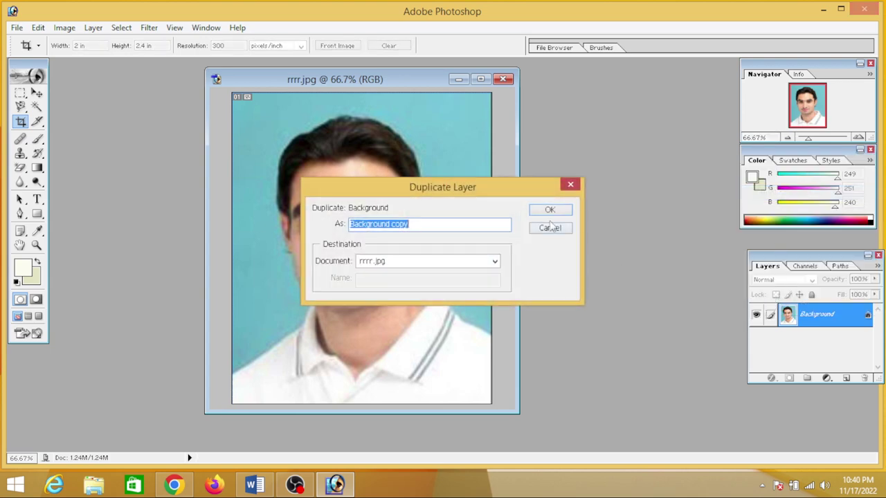
click(570, 184)
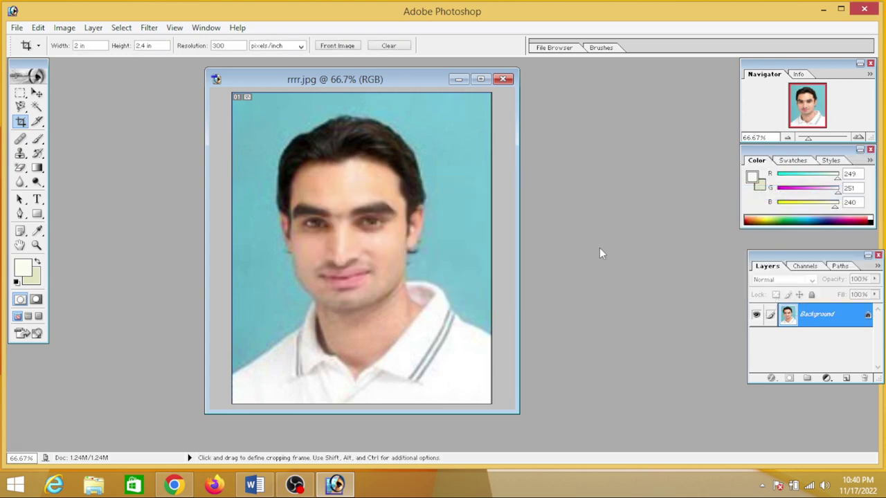
key(ctrl+j)
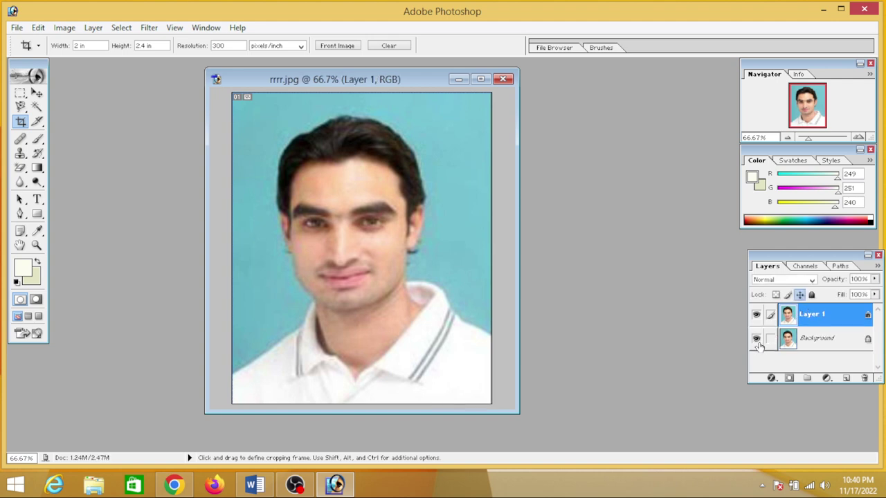
click(758, 318)
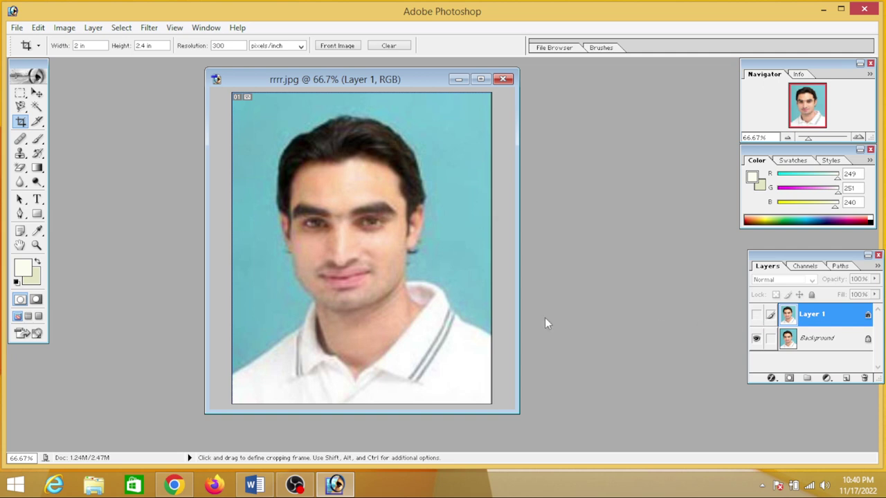
Step: Erase the blue backdrop on Background with the Magic Eraser, then nudge the layer slightly lower
click(21, 172)
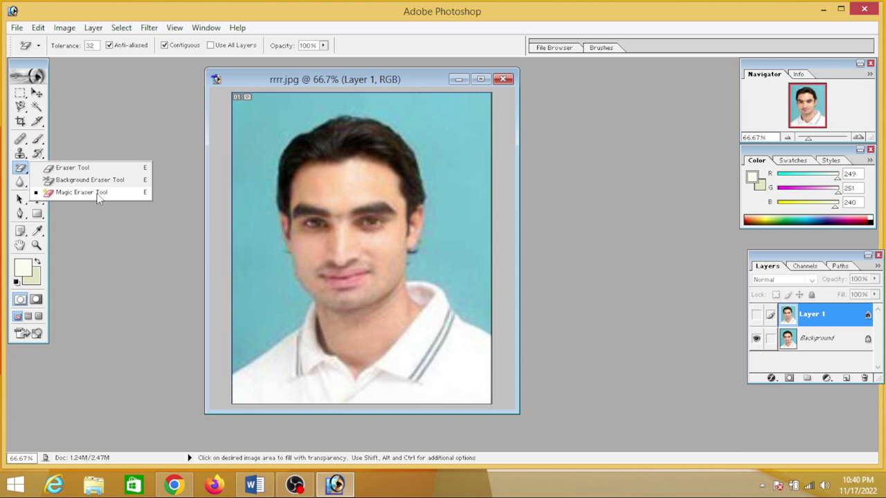
click(97, 193)
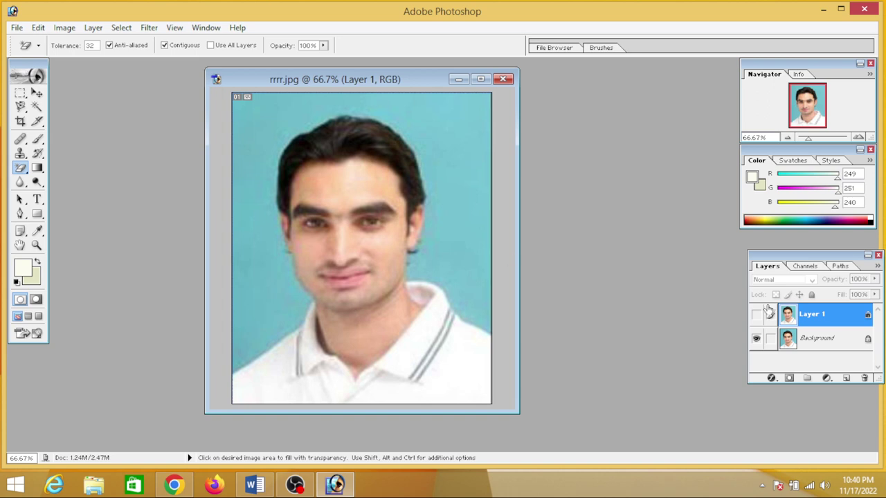
click(801, 342)
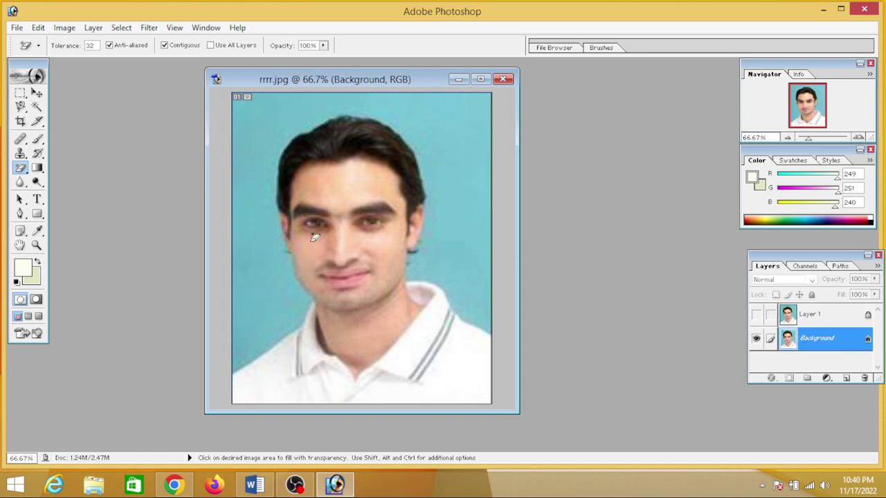
click(260, 218)
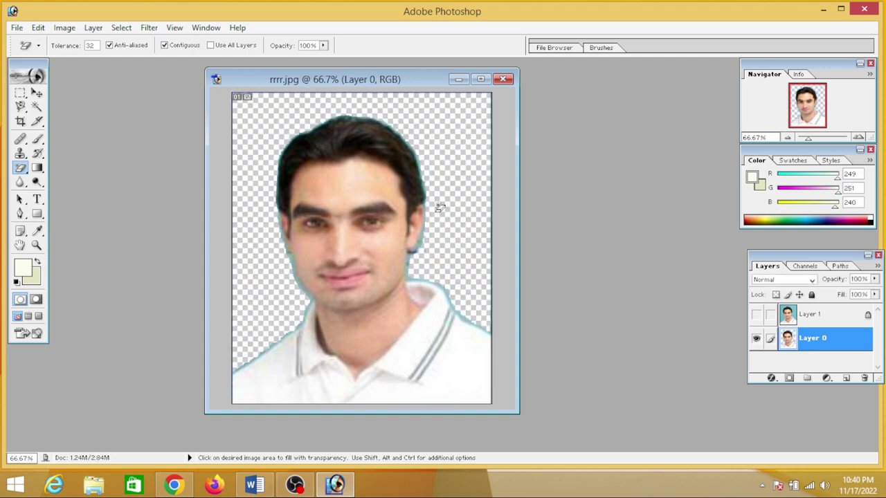
click(37, 92)
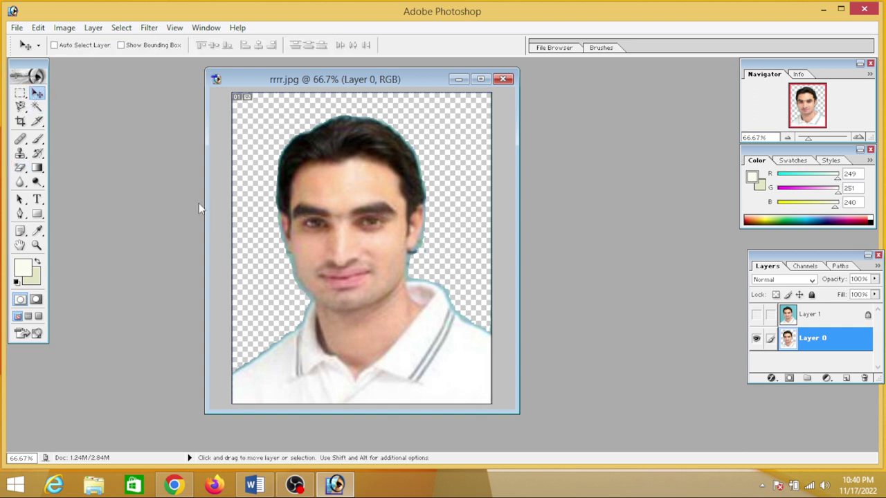
mouse_move(323, 316)
mouse_down()
mouse_move(349, 296)
mouse_move(300, 323)
mouse_move(331, 323)
mouse_move(308, 326)
mouse_move(322, 330)
mouse_up()
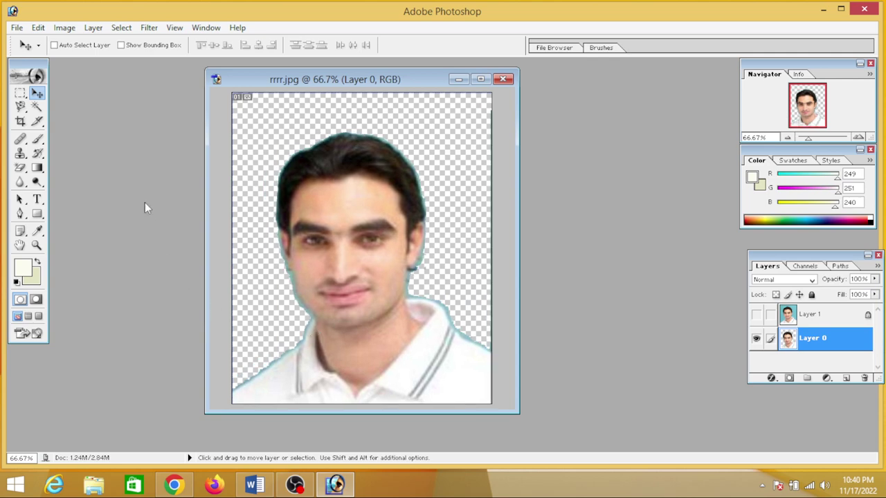
Step: Save the cut-out as a non-interlaced PNG named 'phg photo 1' on Local Disk (D:)
click(17, 28)
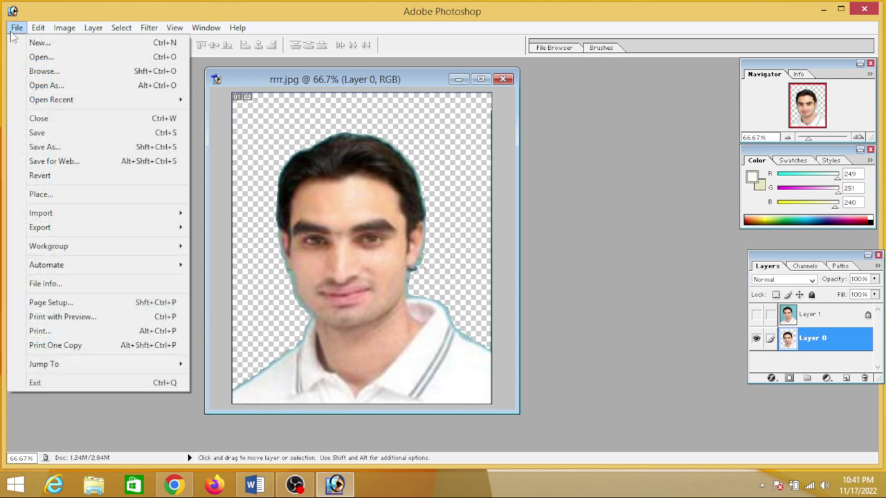
click(38, 147)
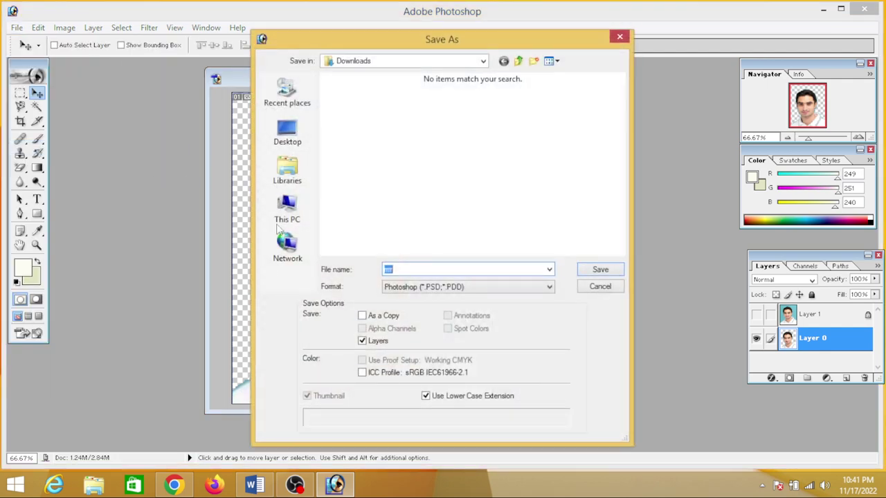
click(402, 288)
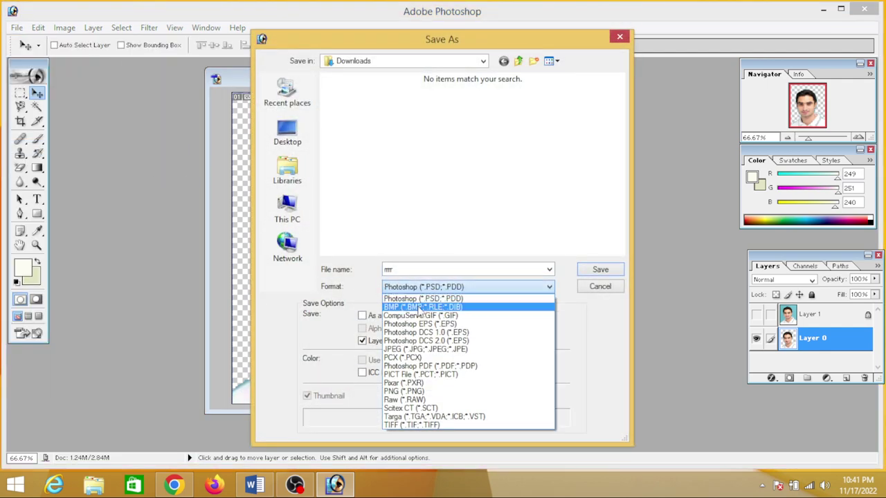
click(415, 357)
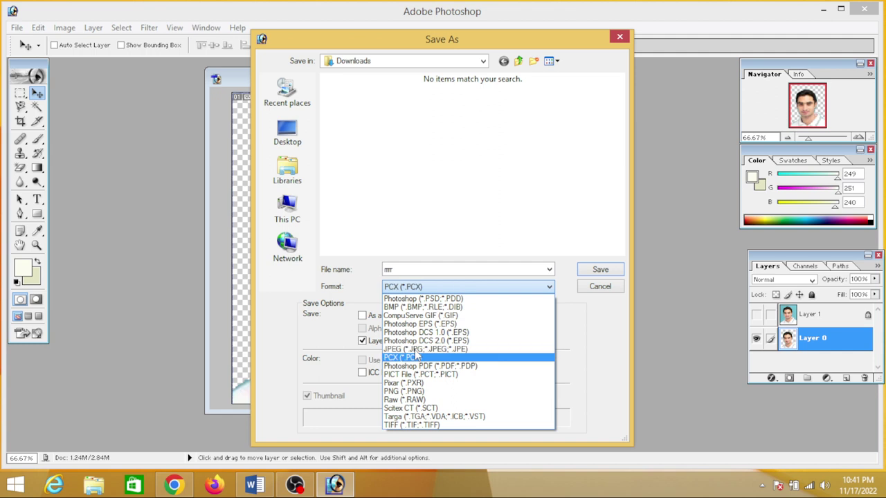
click(412, 392)
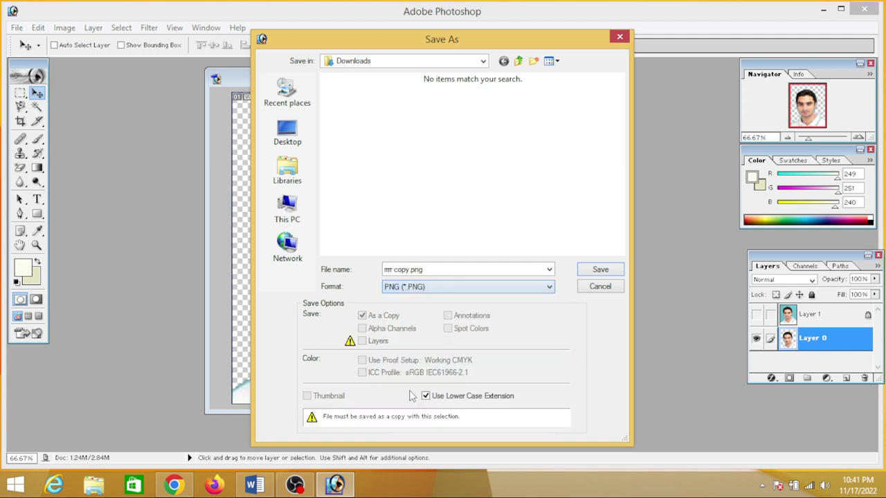
click(438, 270)
text(phg photo 1)
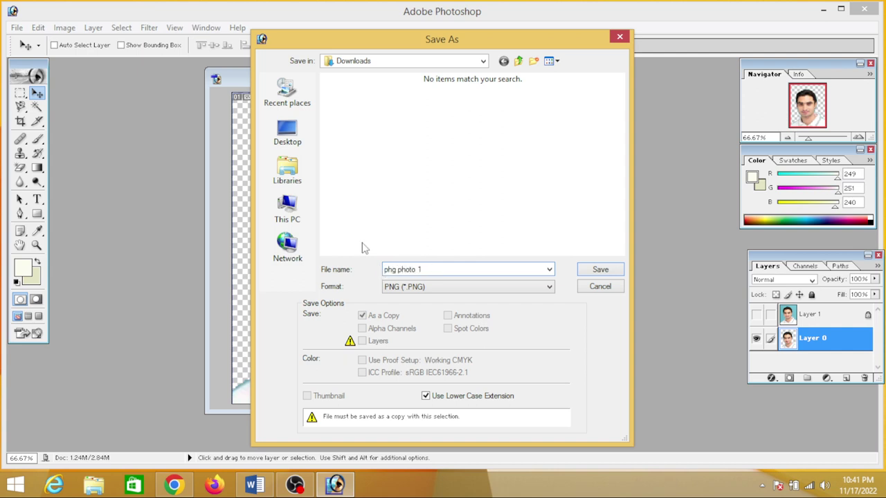
click(287, 211)
click(510, 231)
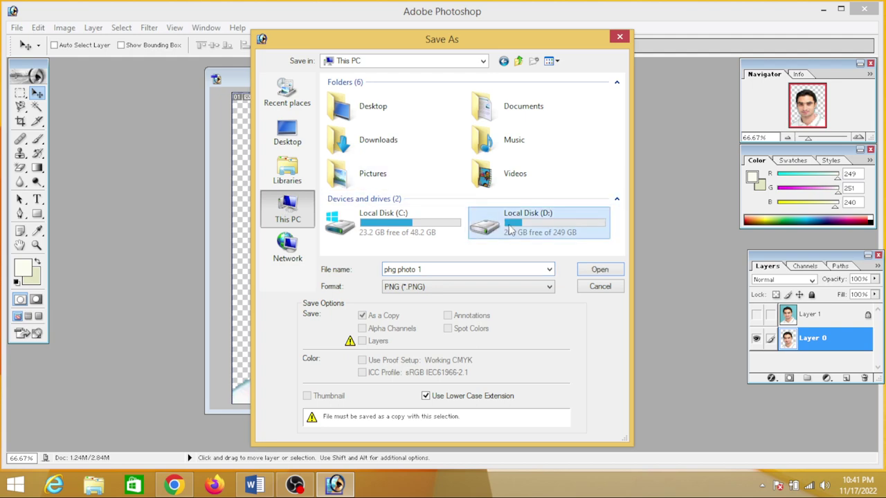
click(592, 273)
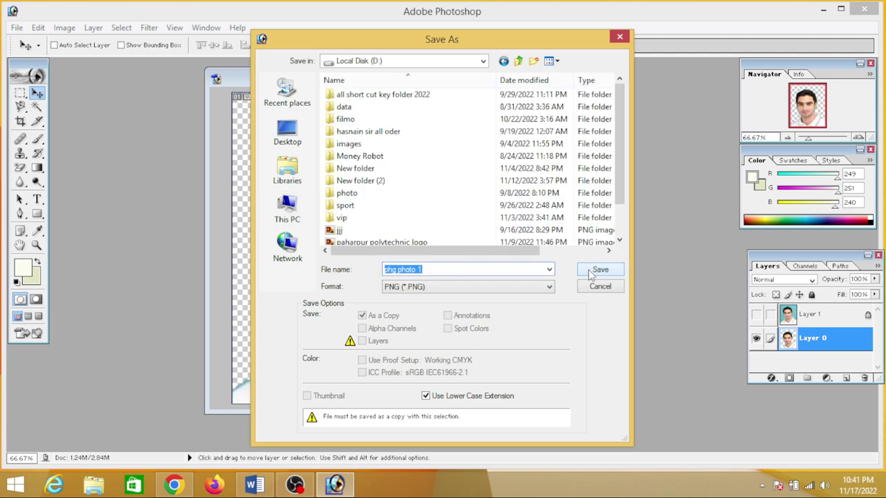
click(590, 272)
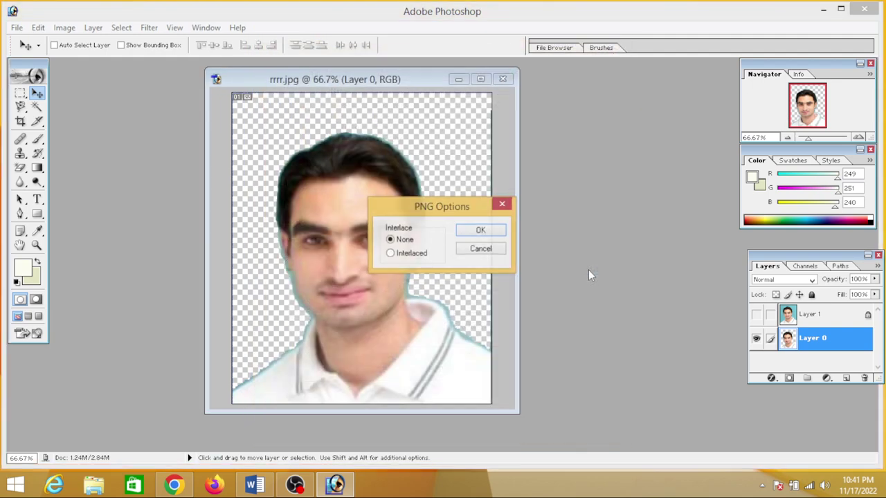
click(493, 235)
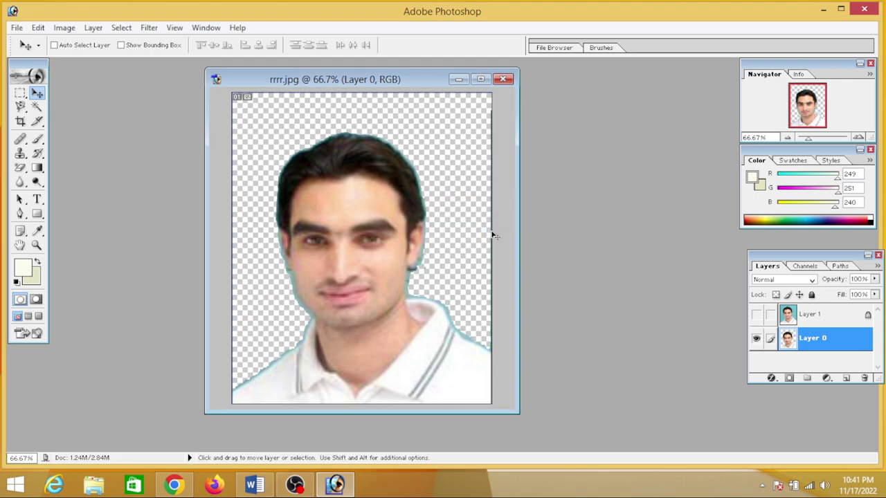
Step: Preview phg photo 1 on Local Disk (D:) in File Explorer to verify the PNG
click(95, 488)
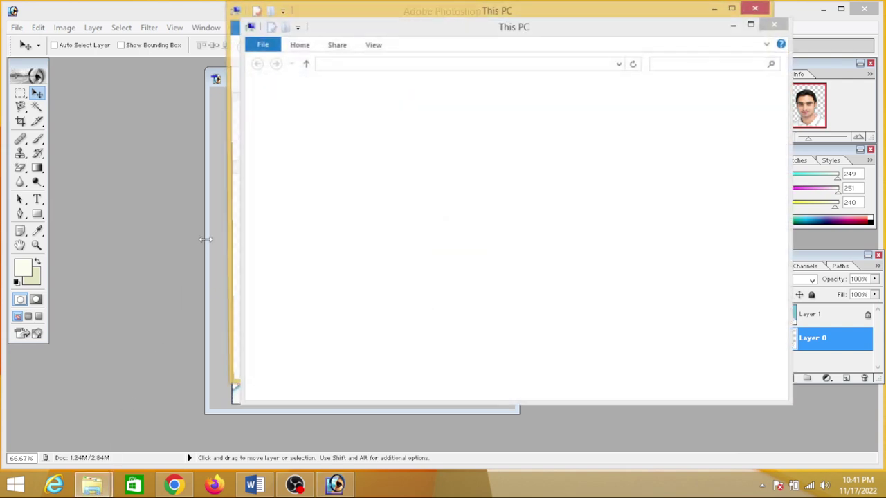
double_click(637, 213)
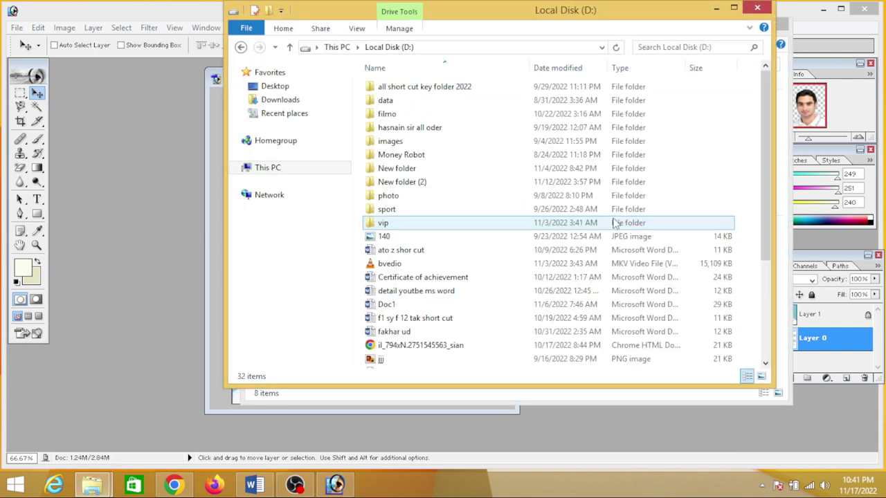
scroll(394, 249, down, 4)
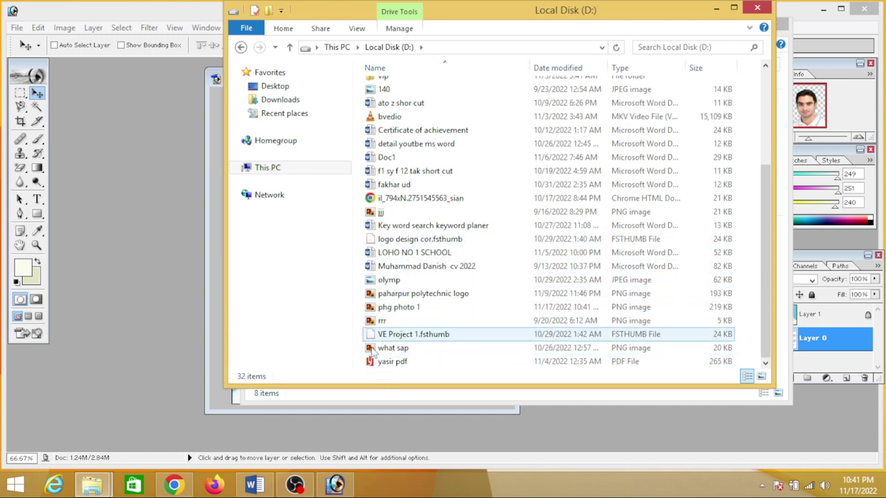
double_click(403, 309)
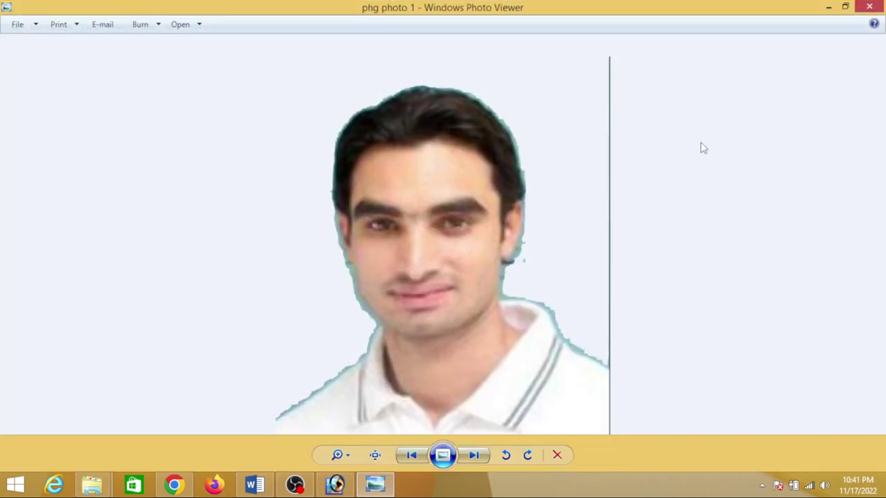
click(870, 7)
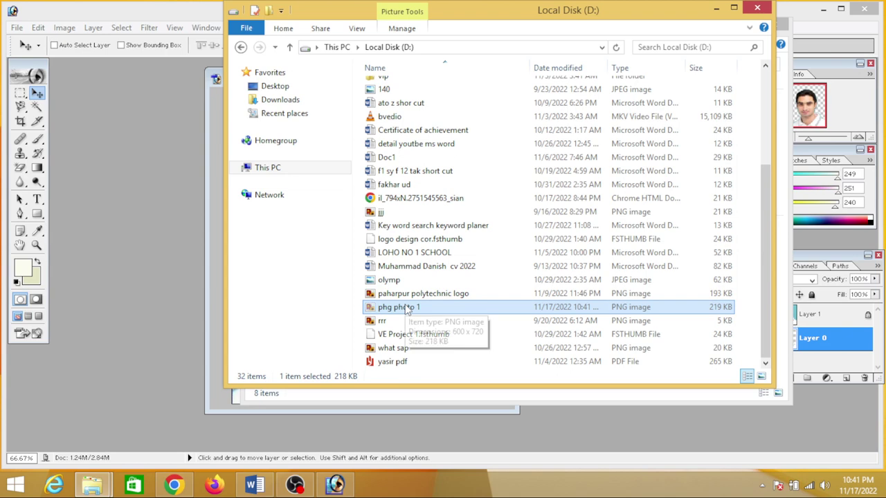
Step: Navigate through Downloads and This PC into the Documents folder
click(280, 101)
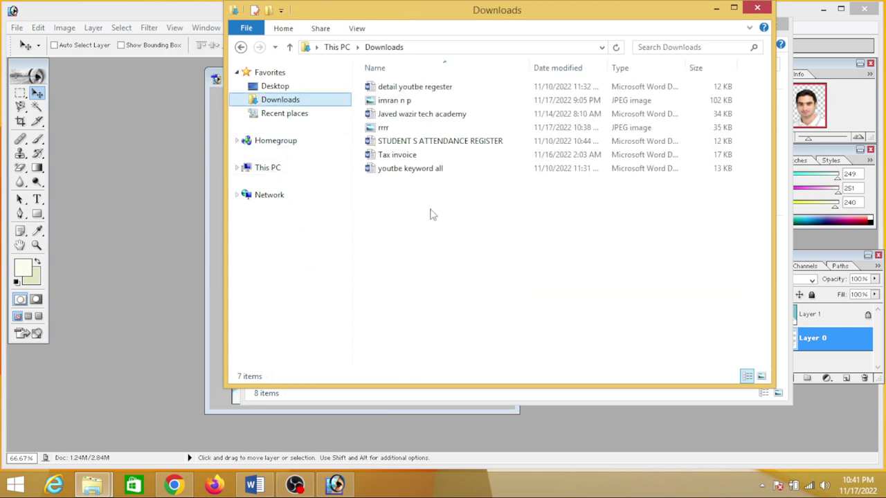
click(280, 168)
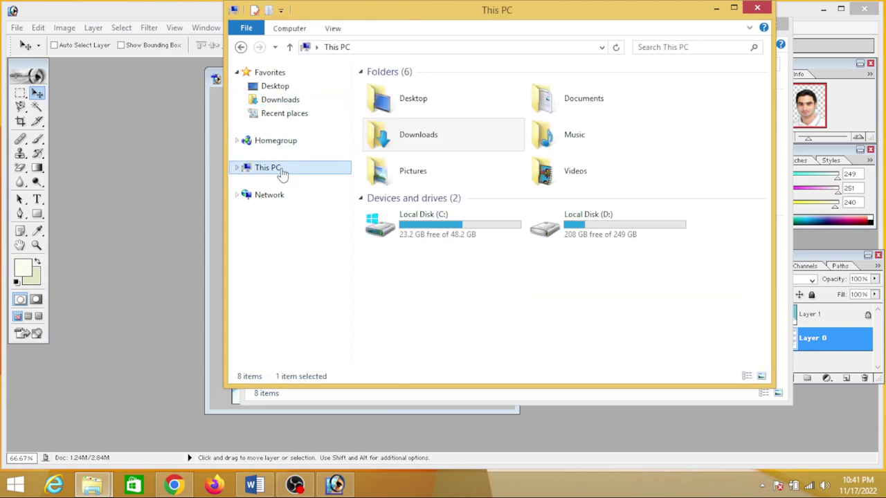
double_click(577, 111)
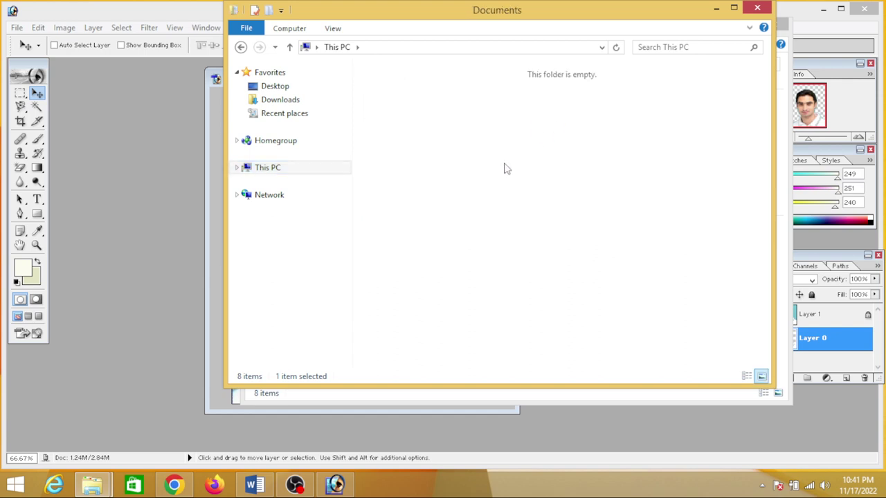
Step: Create a new folder named 'photo png and jpg' in Downloads
click(263, 102)
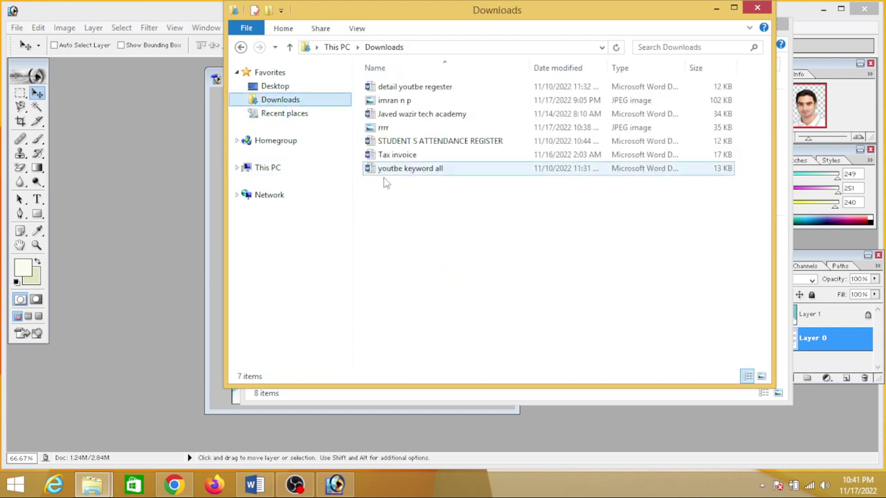
right_click(426, 234)
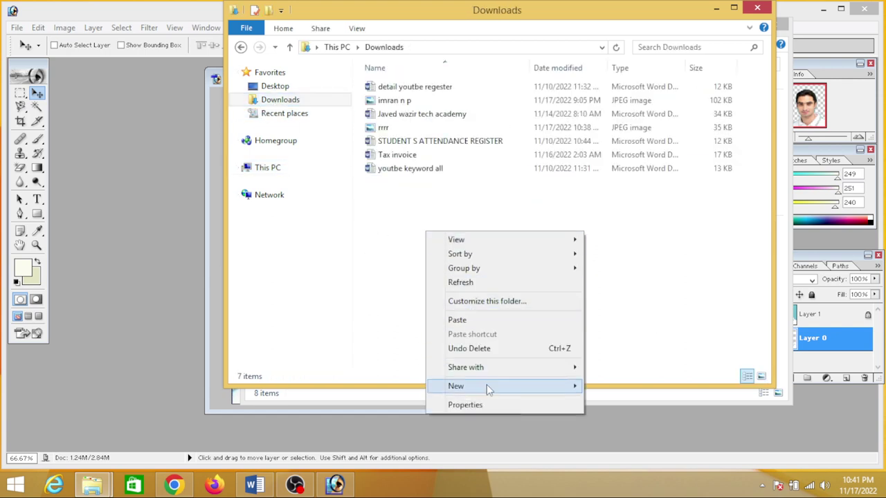
mouse_move(488, 386)
click(614, 154)
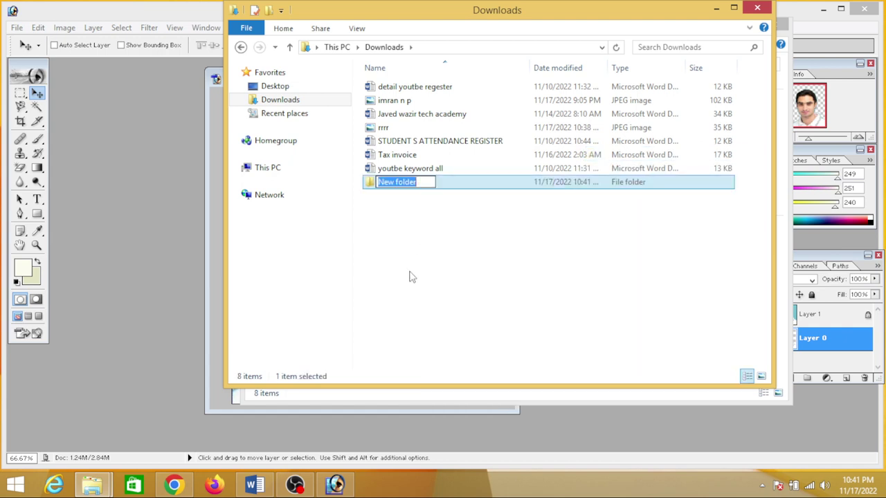
text(photo )
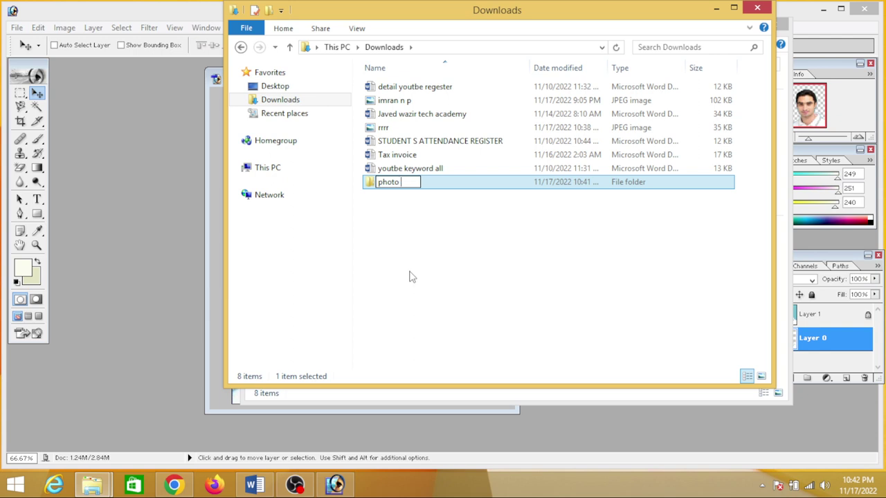
text(png an)
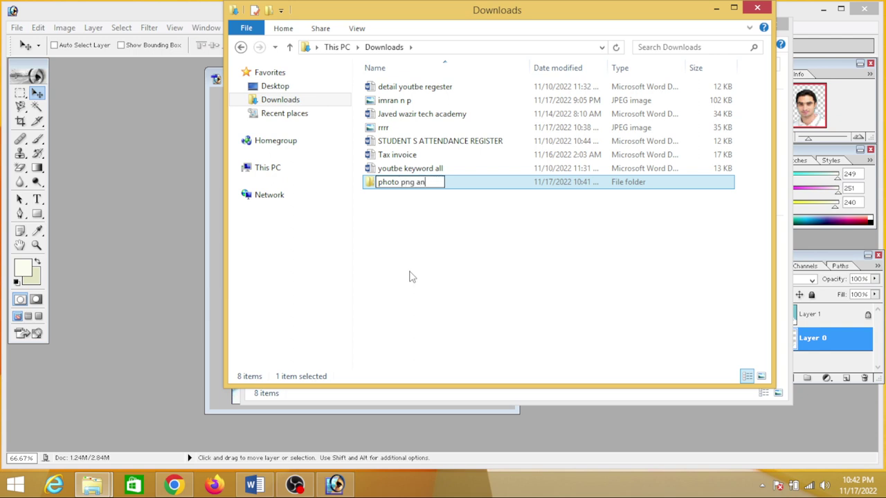
text(d jpg)
key(Return)
Step: Paste phg photo 1 into the new folder, preview it, and close the window
double_click(427, 191)
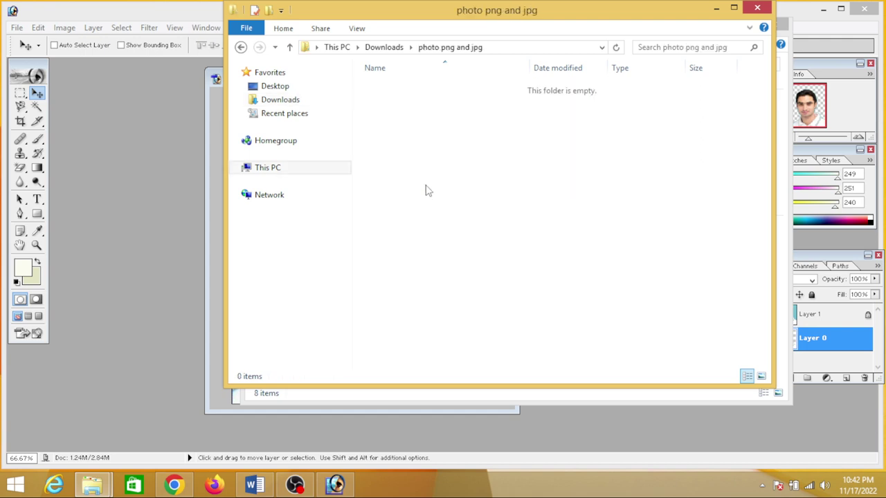
key(ctrl+v)
click(432, 148)
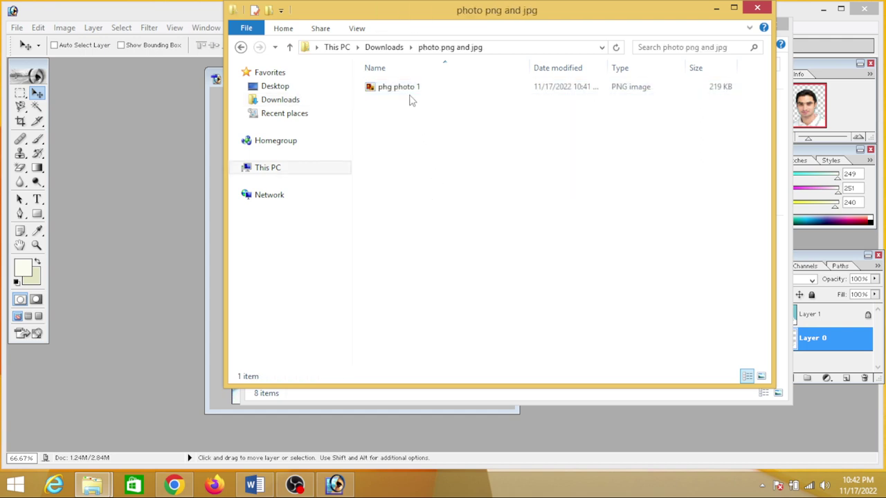
click(408, 91)
double_click(409, 90)
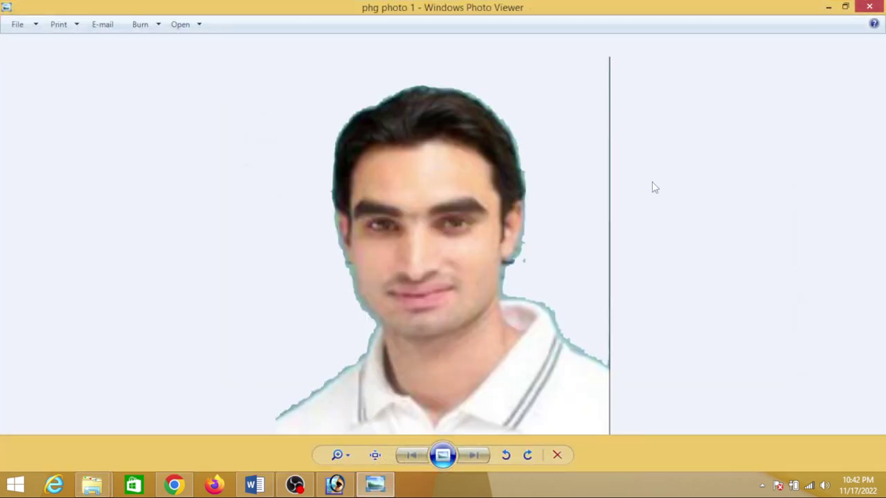
click(870, 13)
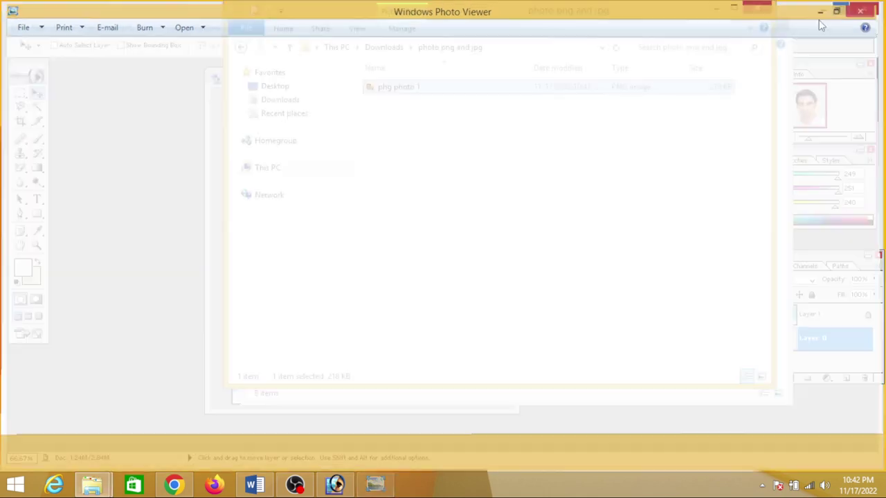
click(757, 8)
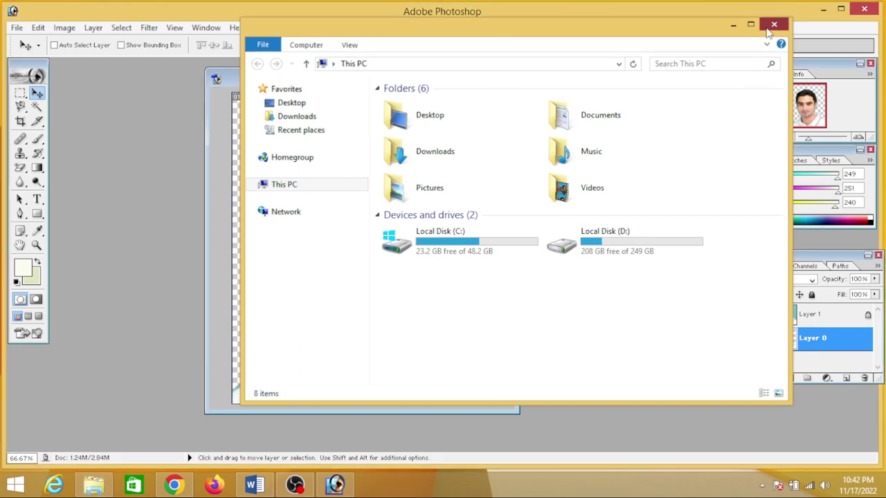
Step: Return to Photoshop and show Layer 1 with Layer 0 hidden, restoring the blue-background portrait
click(774, 26)
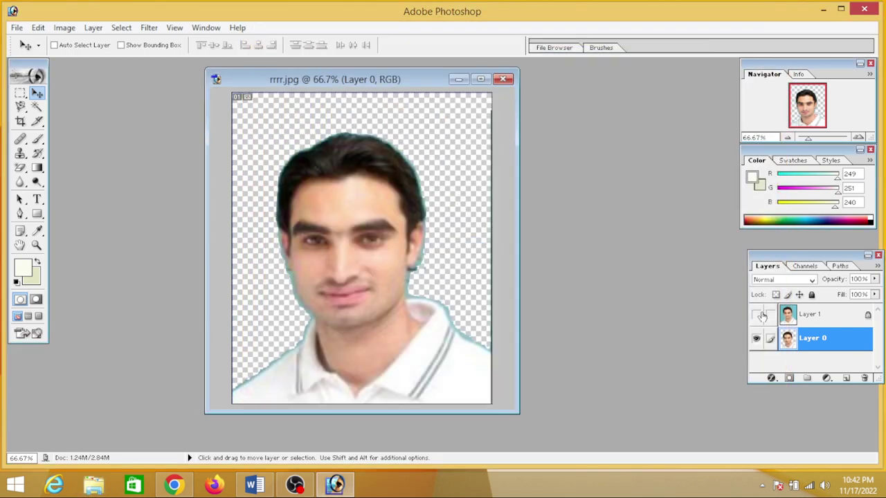
click(756, 314)
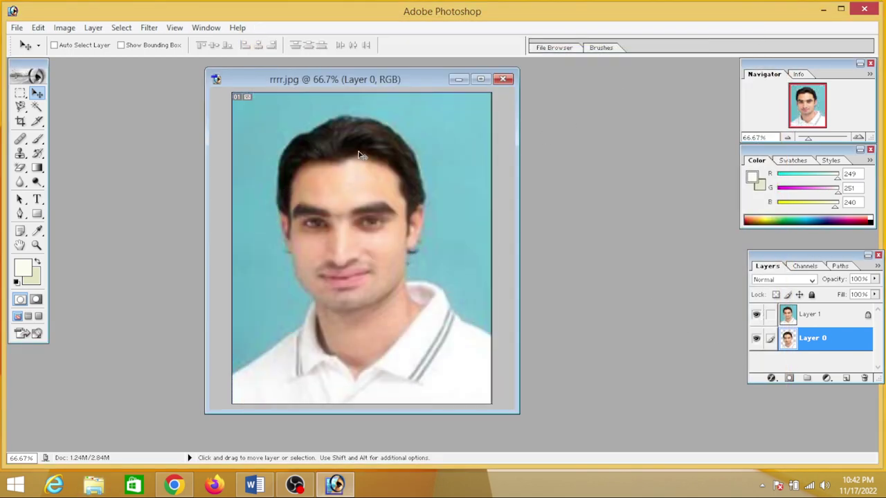
click(756, 314)
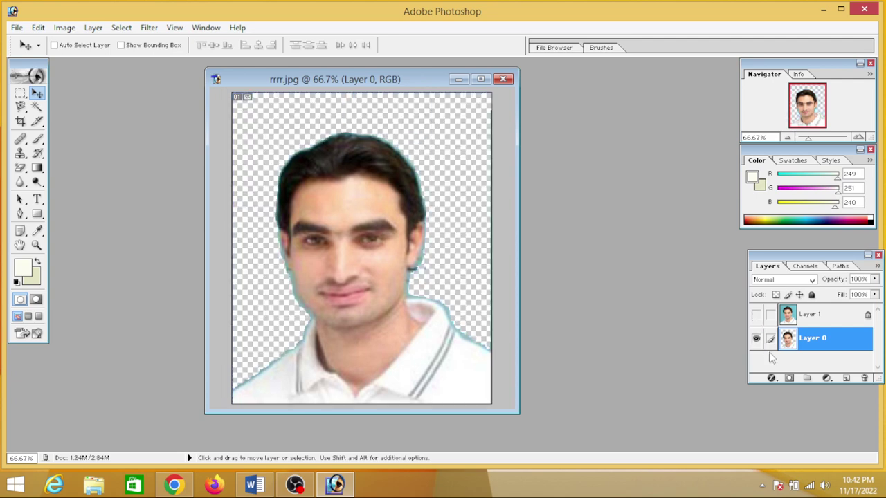
click(756, 315)
click(756, 315)
click(757, 317)
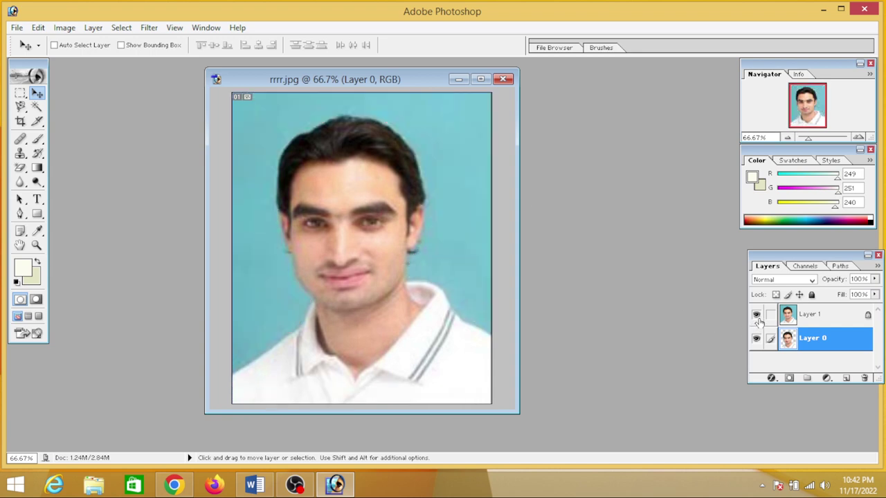
click(757, 317)
click(756, 316)
click(756, 339)
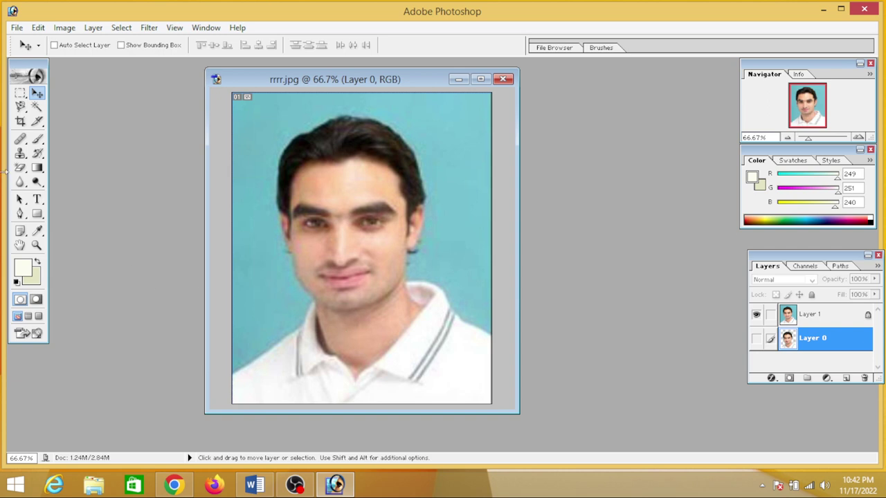
Step: Magic Wand-select the blue background and set the background colour to magenta
click(34, 108)
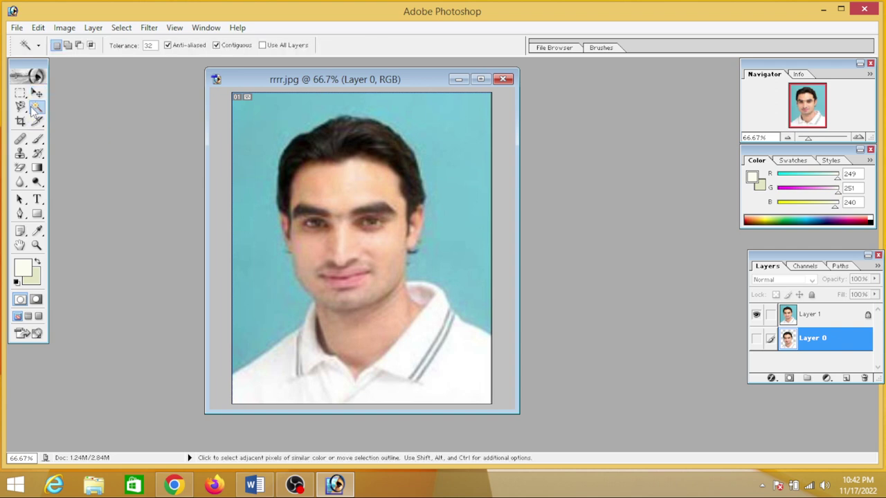
click(243, 263)
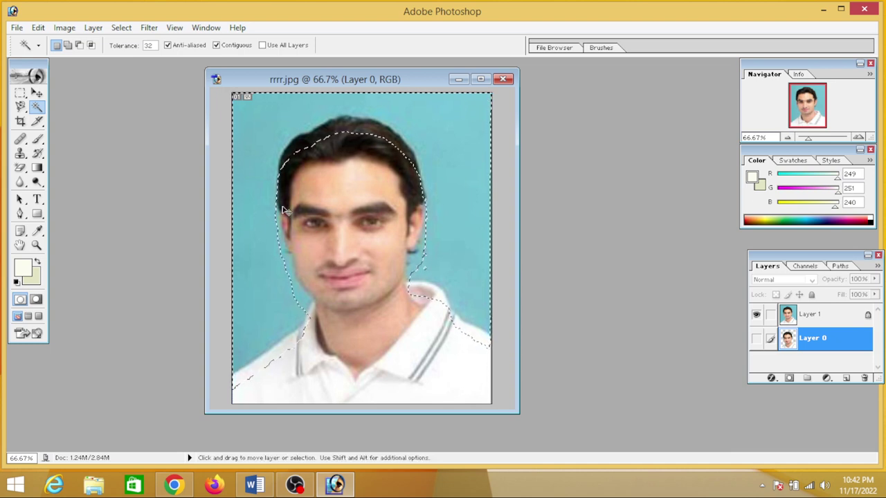
click(38, 263)
click(30, 275)
click(606, 201)
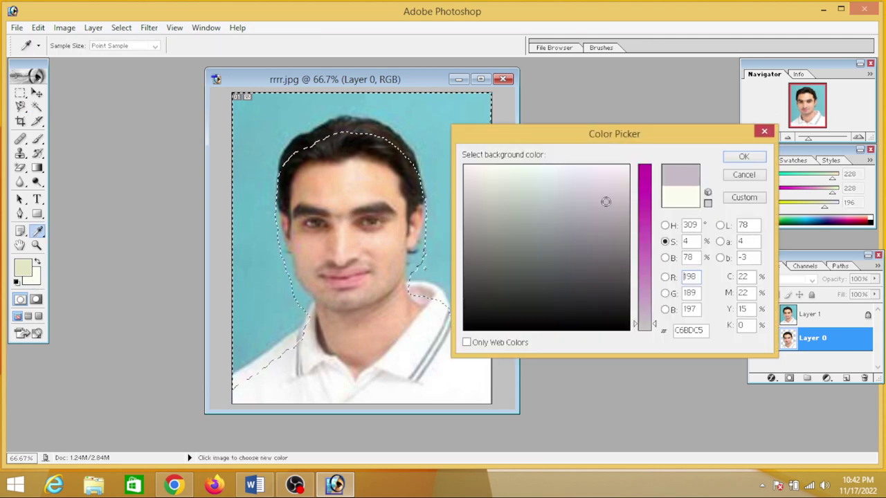
click(643, 184)
click(731, 159)
Step: Clear the selection and bring up the freehand selection tool options
key(w)
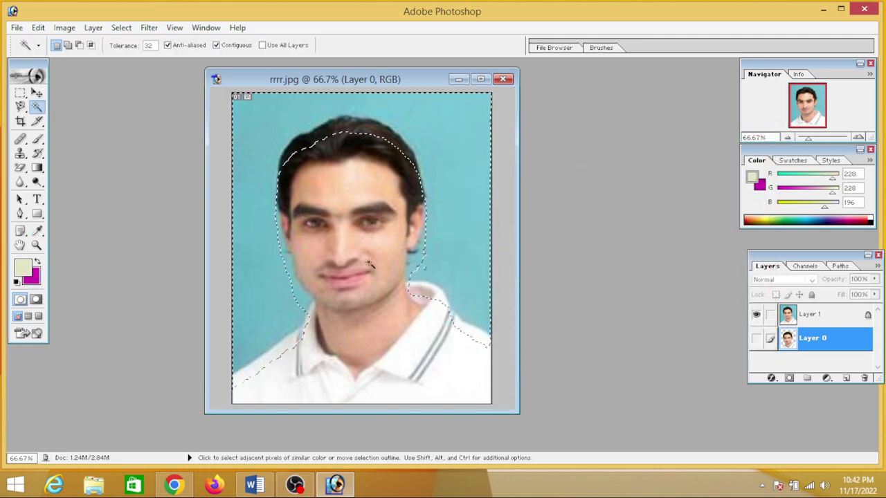
key(ctrl+d)
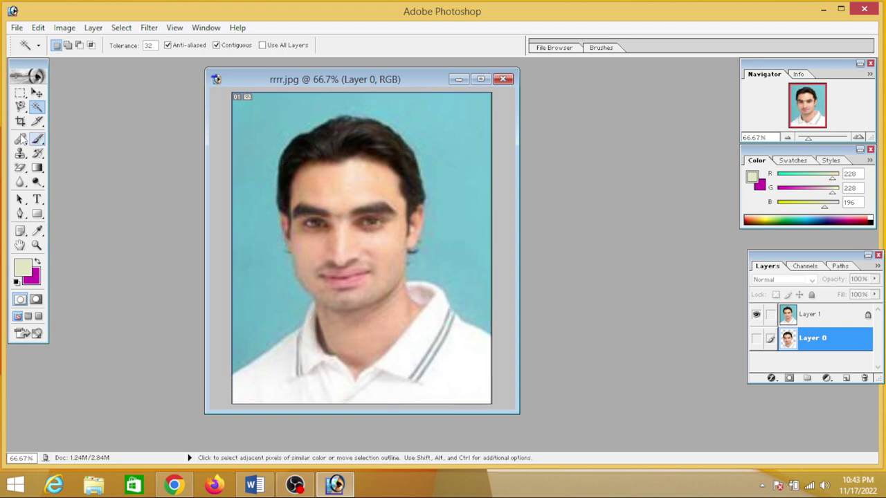
drag(20, 107, 77, 132)
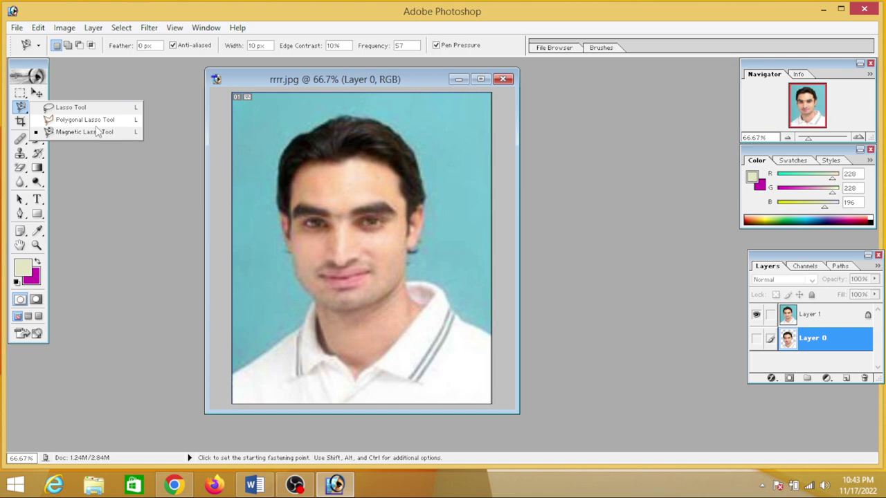
Step: With the Polygonal Lasso, place points around the shoulders and neck, from the lower-left edge to the bottom-right corner
click(87, 119)
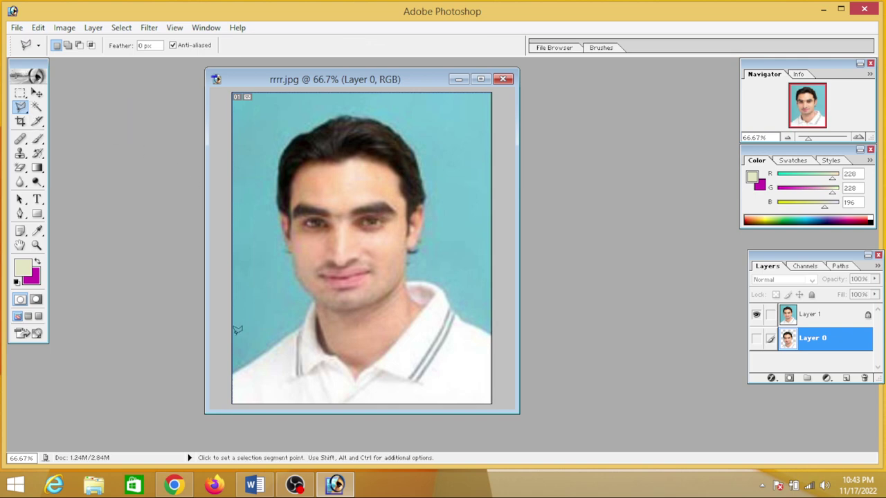
click(233, 372)
click(302, 321)
click(314, 302)
click(292, 254)
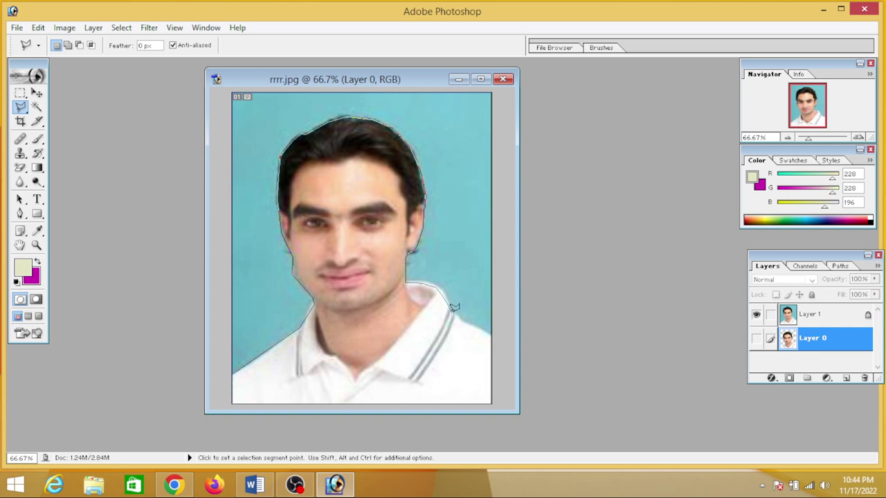
click(465, 319)
click(490, 333)
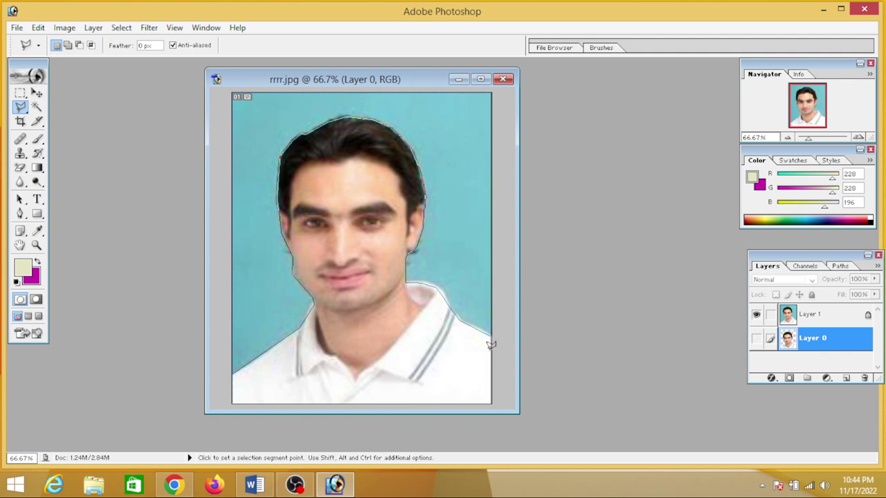
click(485, 402)
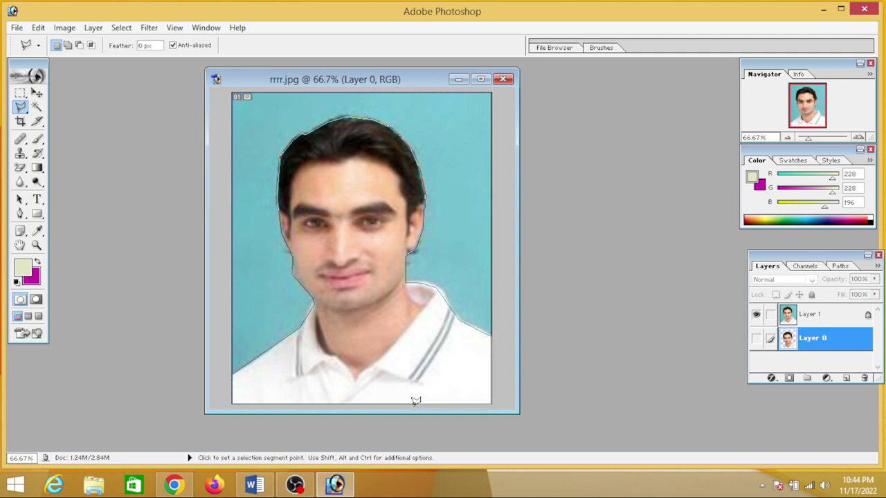
Step: Close the lasso selection, dismiss the hidden-layer error, and fill the selection on Layer 0 with magenta
click(236, 368)
key(Delete)
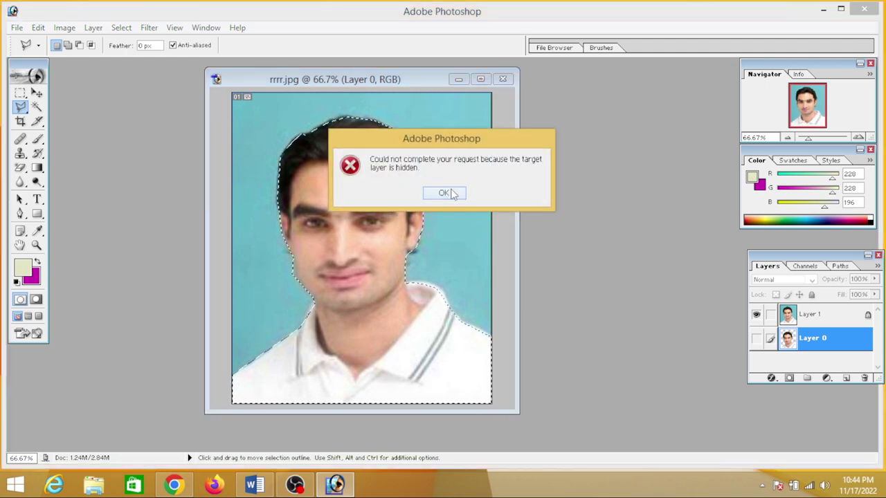
click(445, 193)
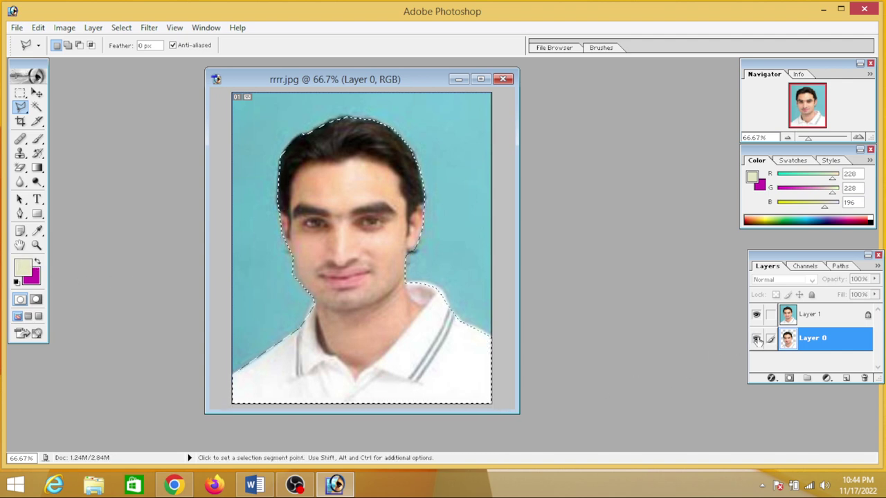
key(ctrl+BackSpace)
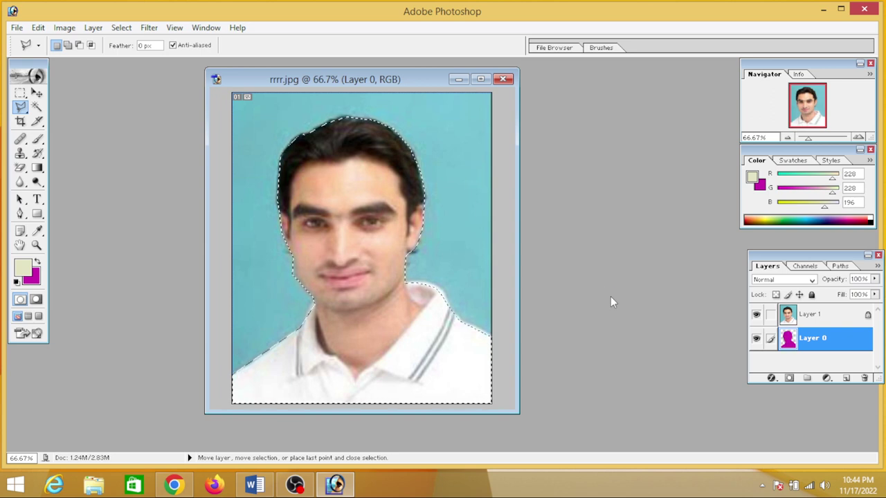
Step: Fill the selection on Layer 1 with magenta, then undo that fill
click(817, 314)
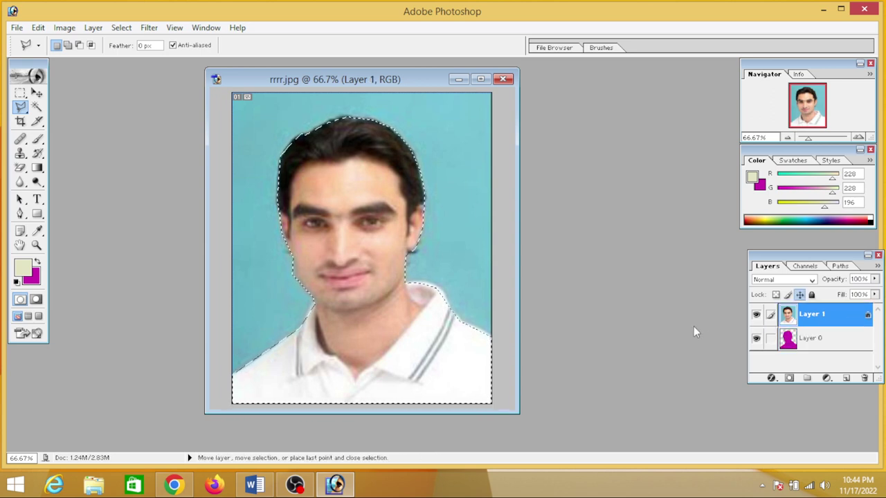
key(ctrl+BackSpace)
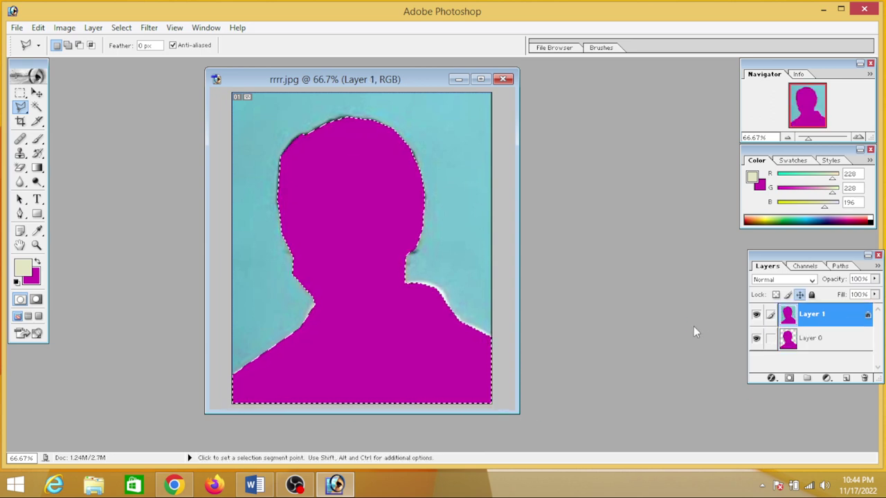
key(ctrl+z)
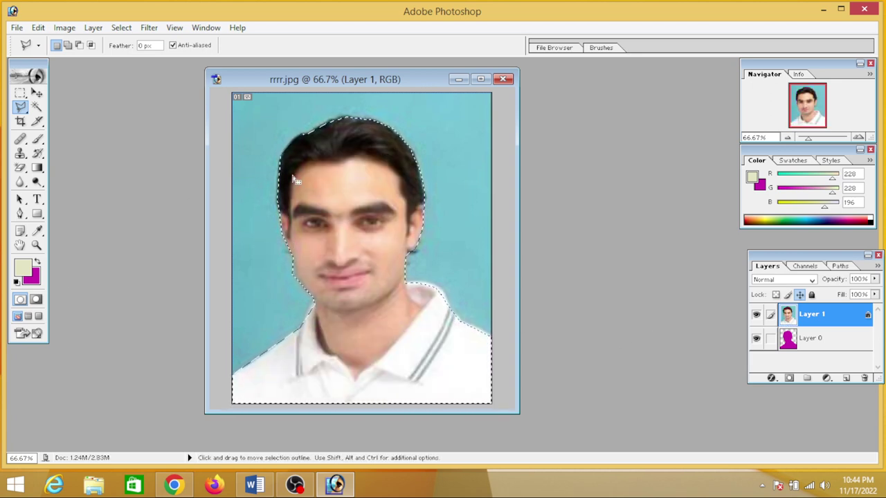
Step: Invert the selection and delete the light blue background from Layer 1
click(65, 27)
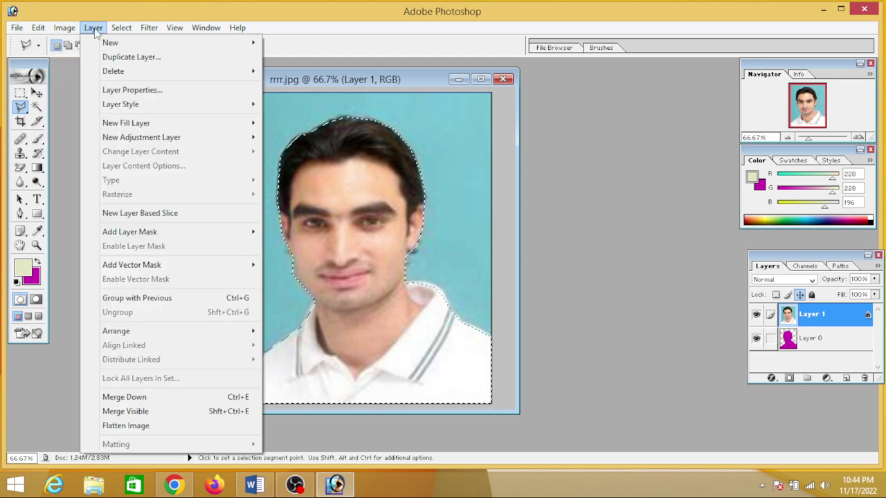
mouse_move(121, 28)
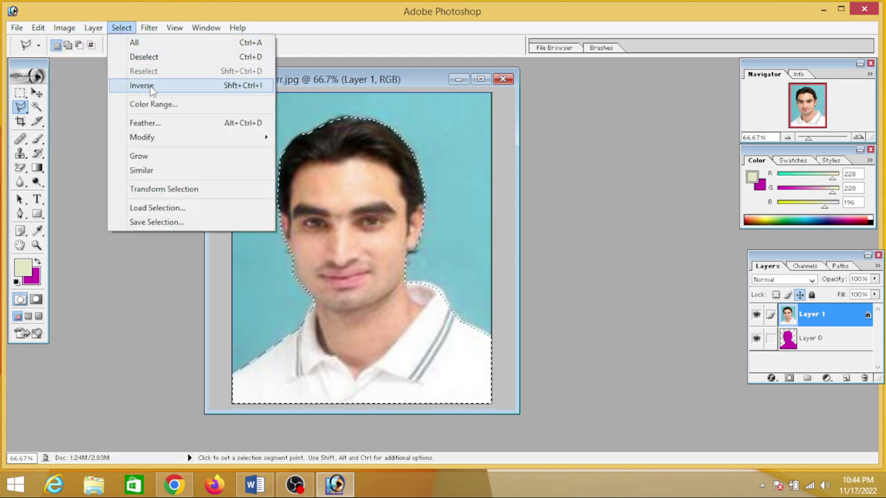
click(225, 88)
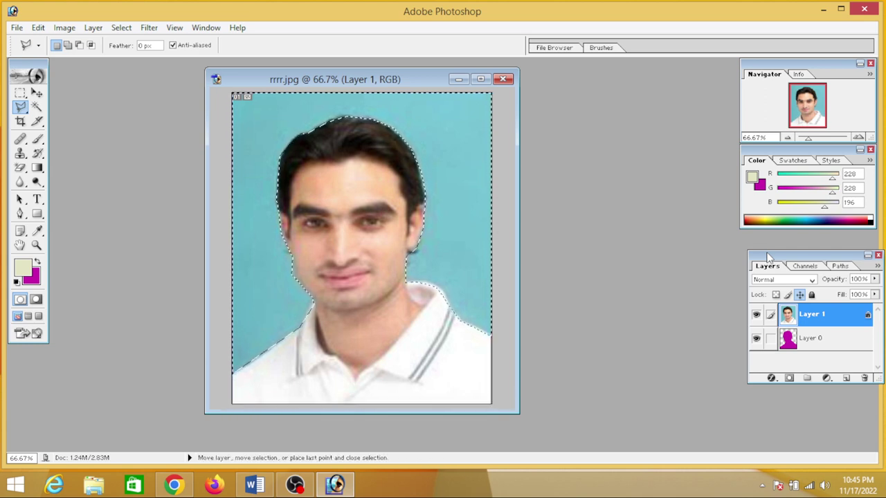
key(Delete)
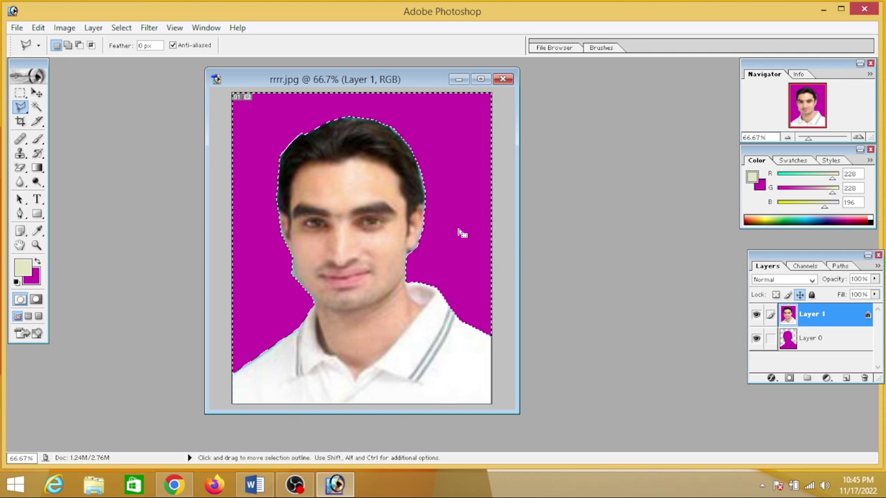
Step: Fill the background area with a blue-violet background colour and deselect
click(31, 277)
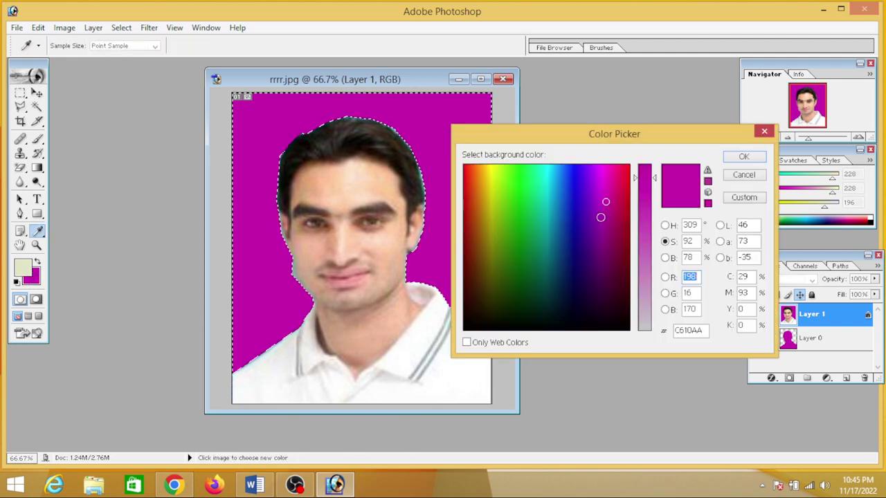
click(582, 202)
click(743, 157)
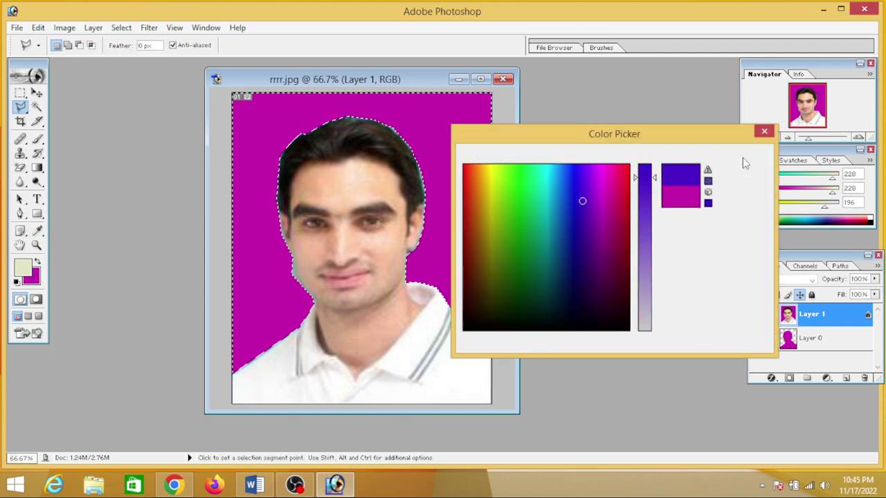
key(ctrl+BackSpace)
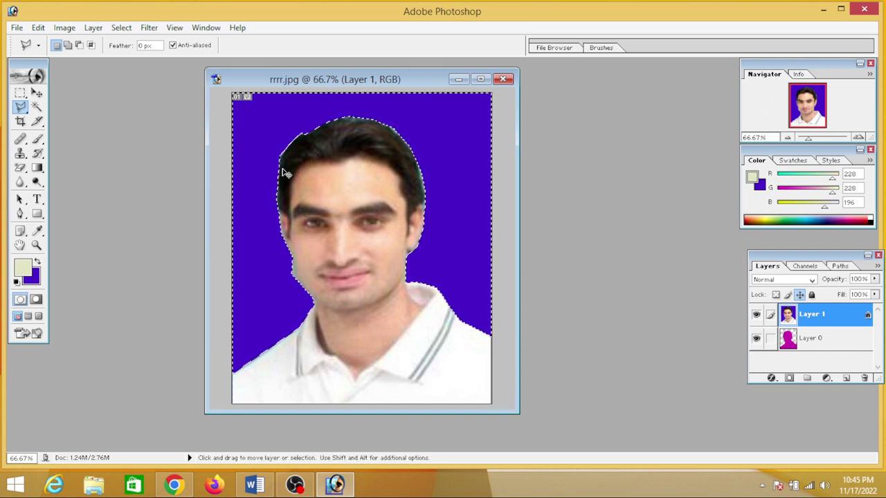
click(285, 193)
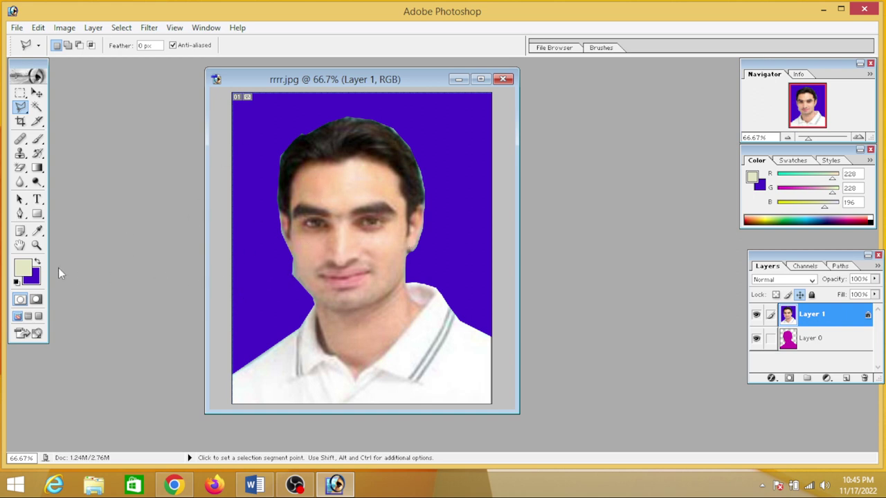
Step: Start Save As with JPEG format, typing 'J' into the file name
click(15, 28)
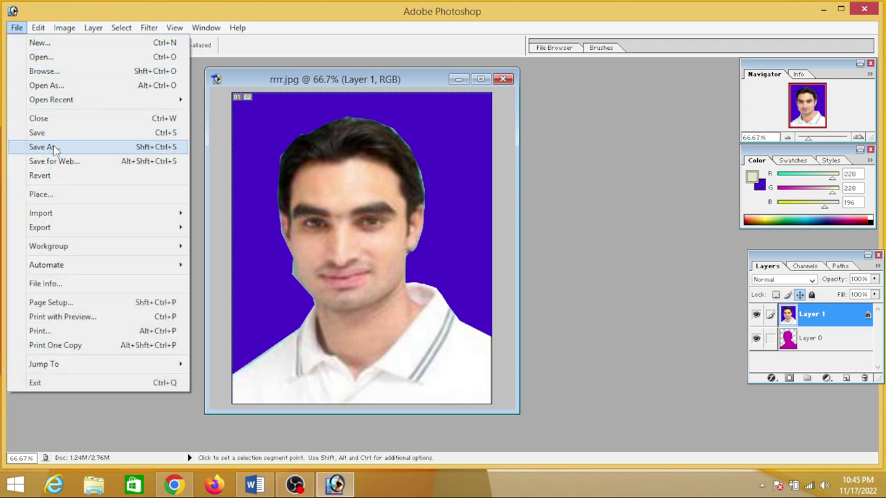
click(54, 147)
click(432, 287)
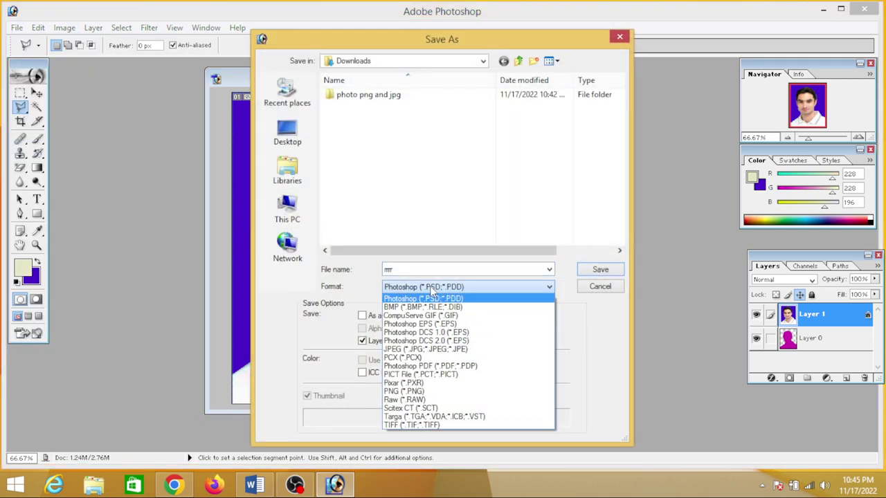
click(425, 349)
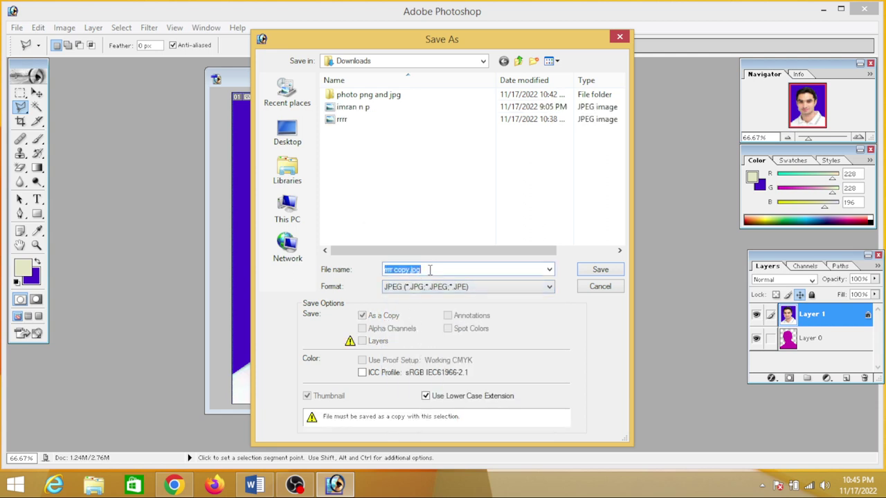
text(J)
Step: Save the JPEG into Downloads > photo png and jpg with default JPEG options
click(287, 208)
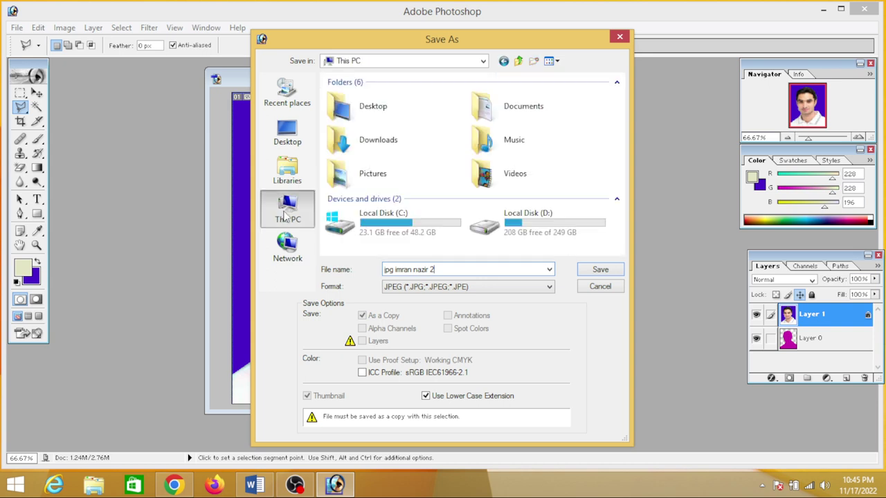
double_click(513, 115)
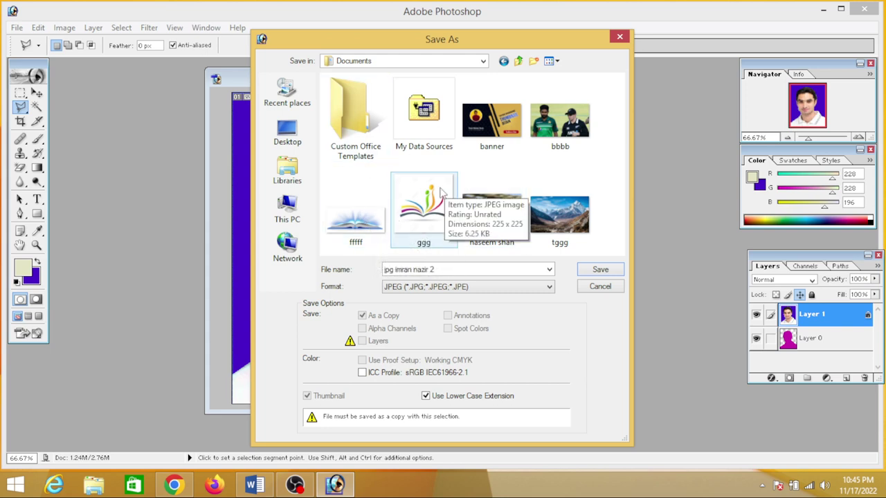
mouse_move(349, 211)
mouse_down()
mouse_move(313, 161)
mouse_move(295, 181)
mouse_up()
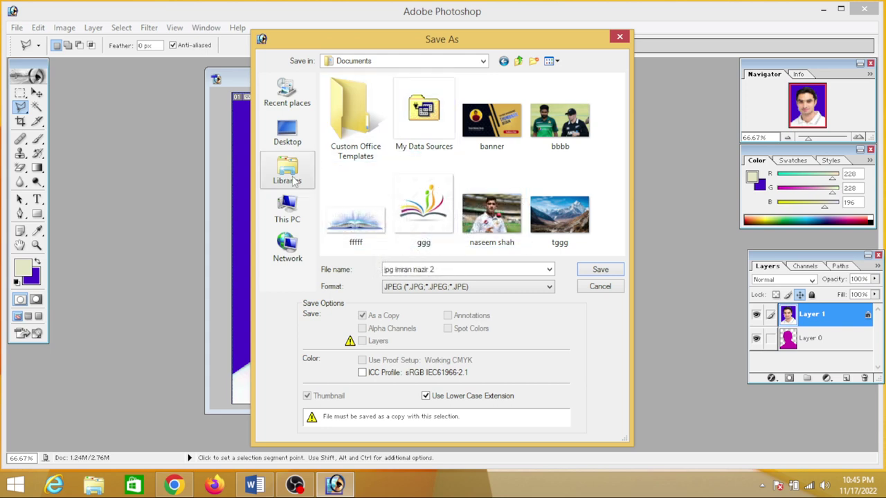
click(287, 211)
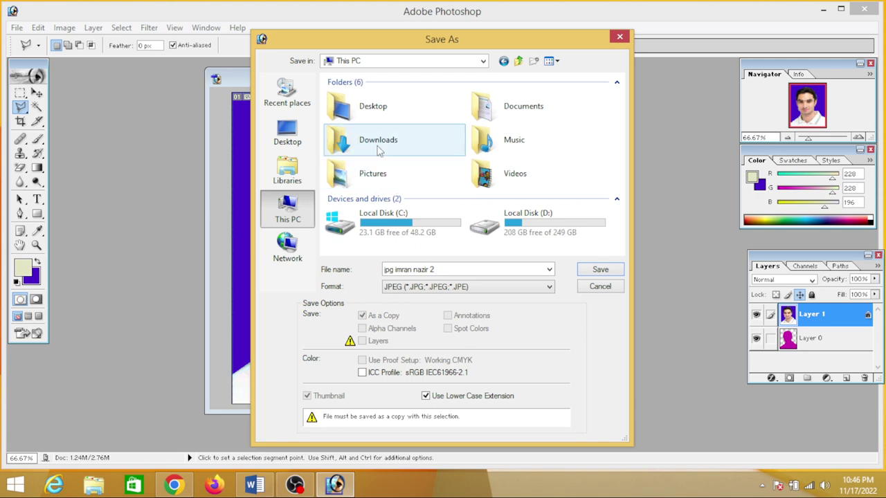
double_click(353, 144)
double_click(350, 139)
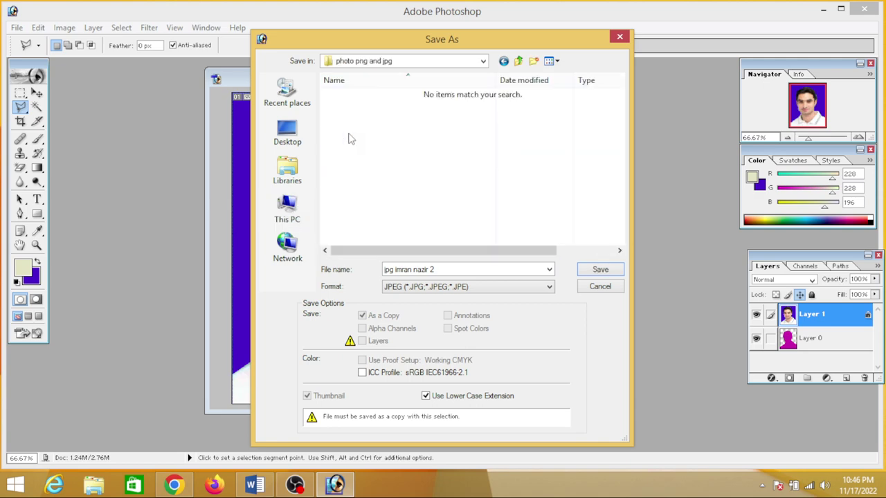
click(598, 270)
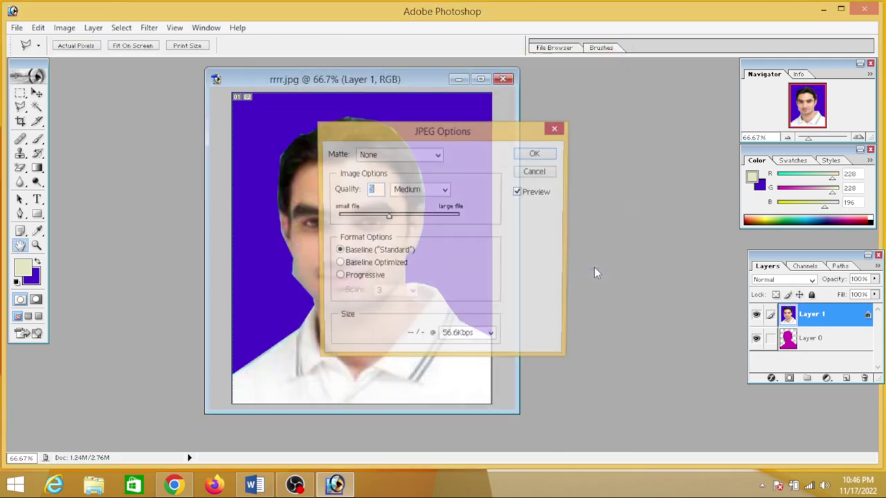
click(529, 154)
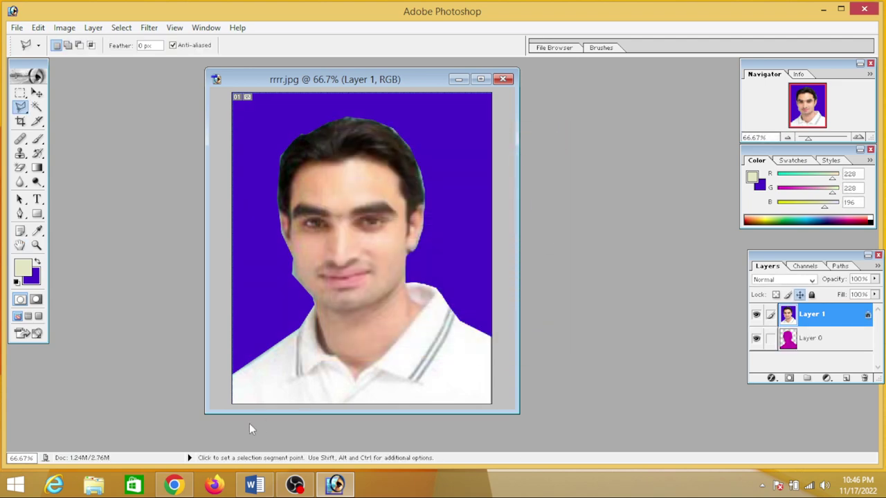
Step: Check that Downloads > photo png and jpg shows the JPEG and PNG, then return to Photoshop
click(93, 485)
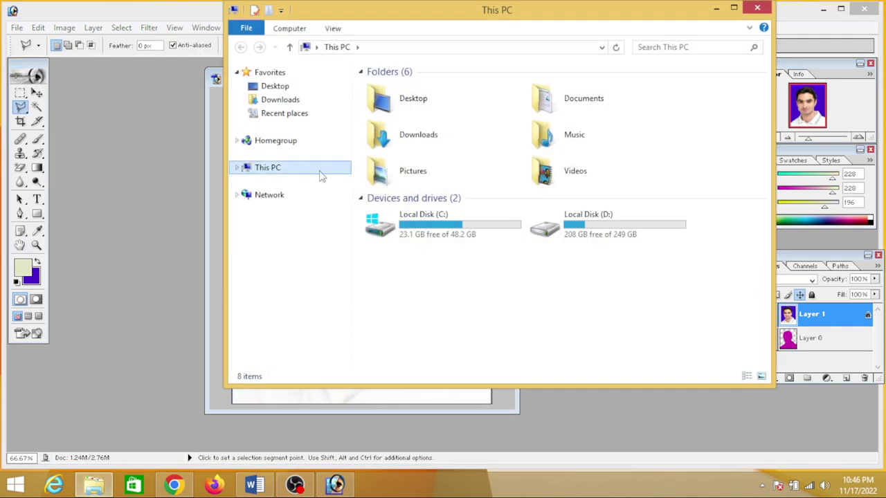
double_click(429, 141)
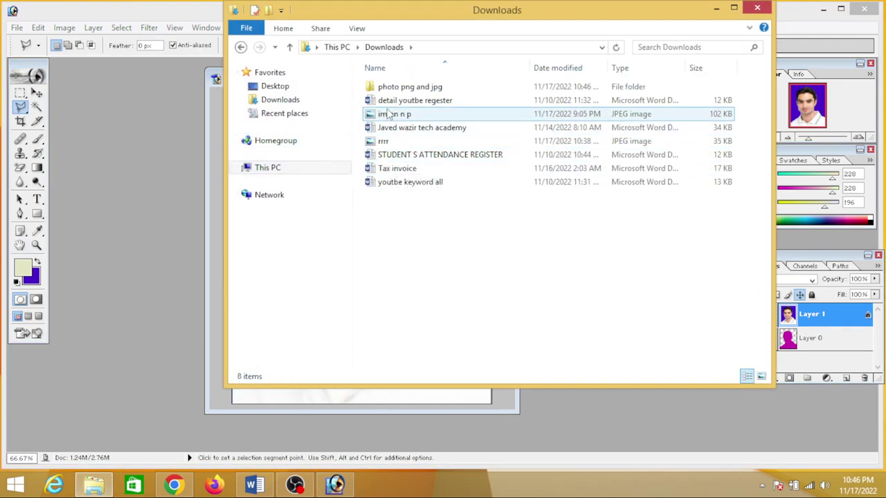
double_click(401, 87)
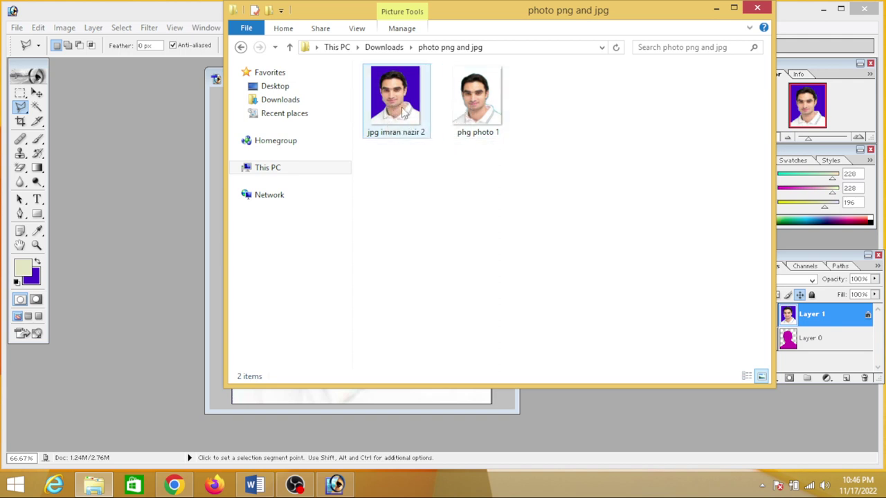
click(733, 9)
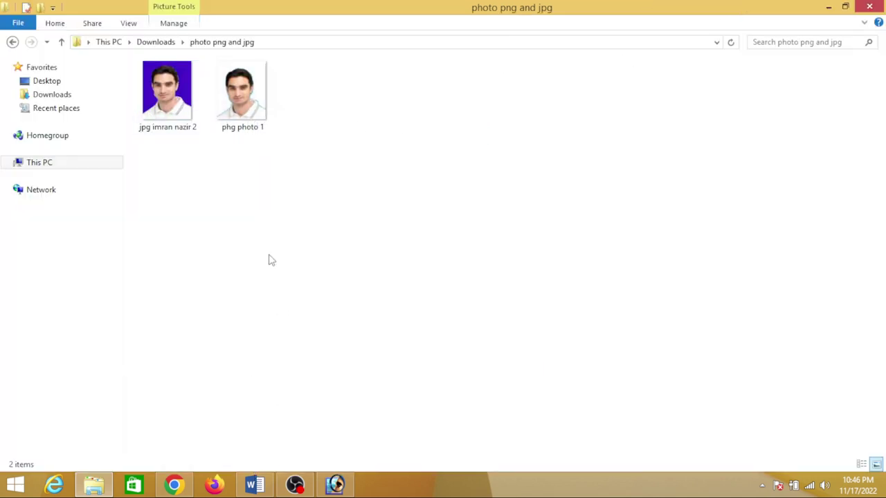
click(339, 485)
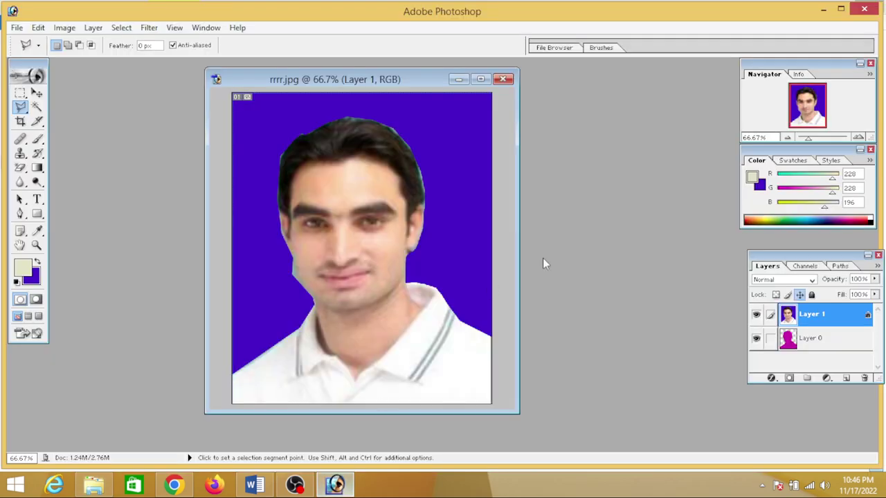
Step: Open the transparent PNG portrait and close rrrr.jpg without saving
double_click(590, 223)
double_click(425, 114)
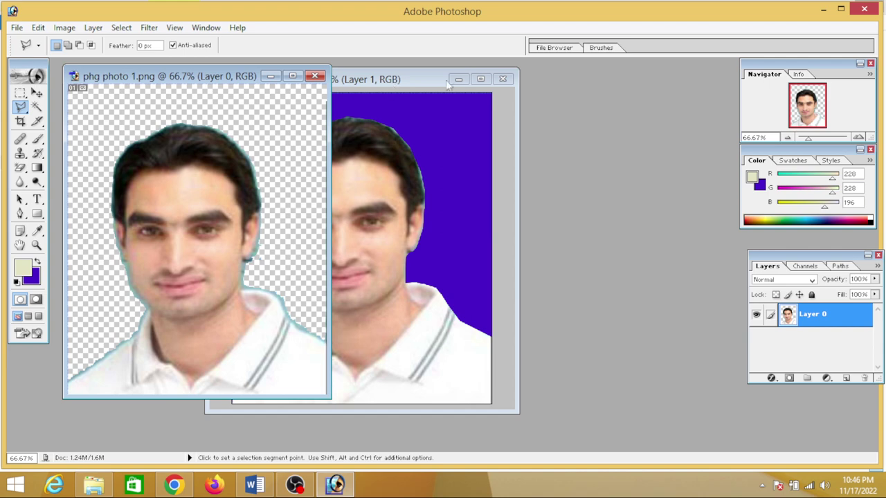
click(502, 79)
click(442, 191)
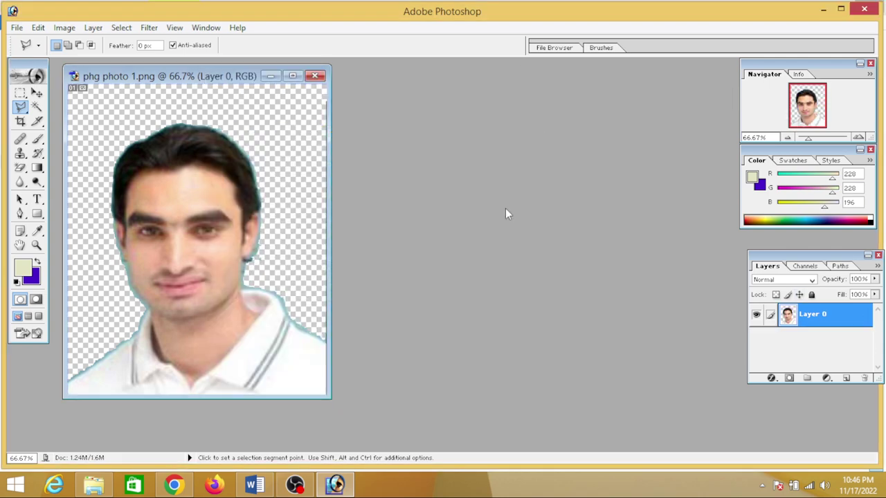
Step: Open the saved blue-background JPEG, arrange its window, and close the PNG document
key(ctrl+o)
double_click(360, 117)
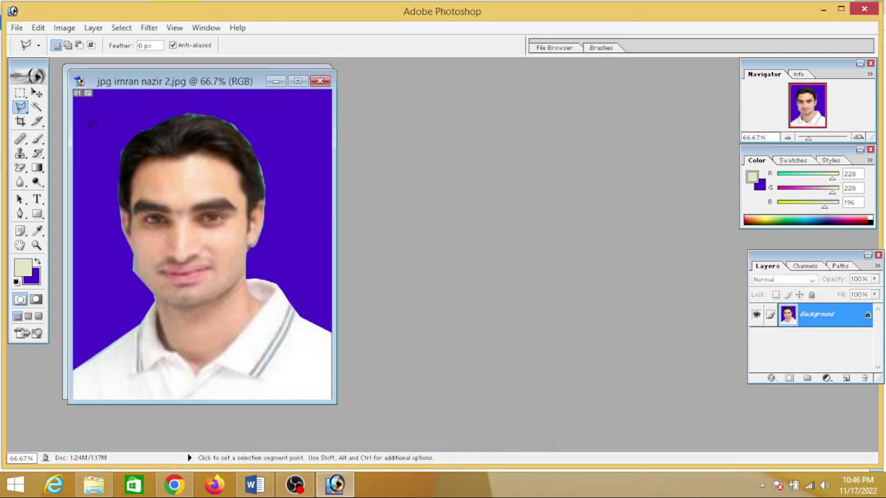
mouse_move(134, 94)
mouse_down()
mouse_move(450, 99)
mouse_move(432, 103)
mouse_up()
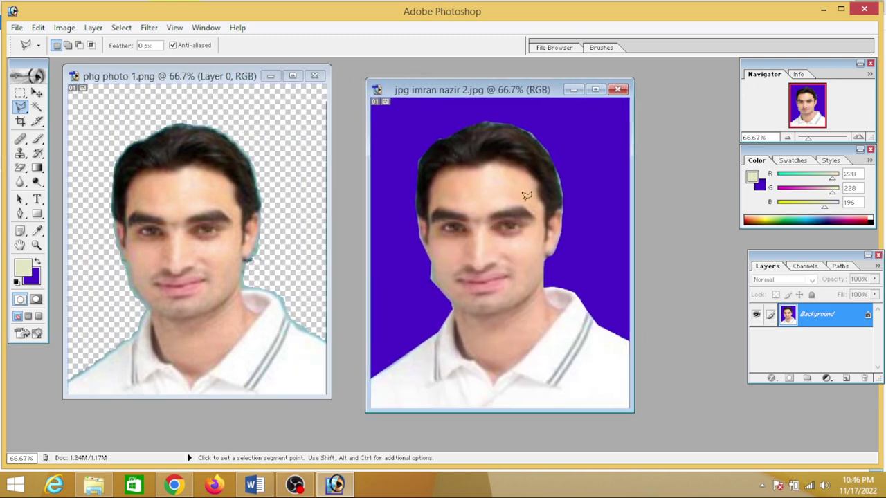
drag(468, 83, 471, 74)
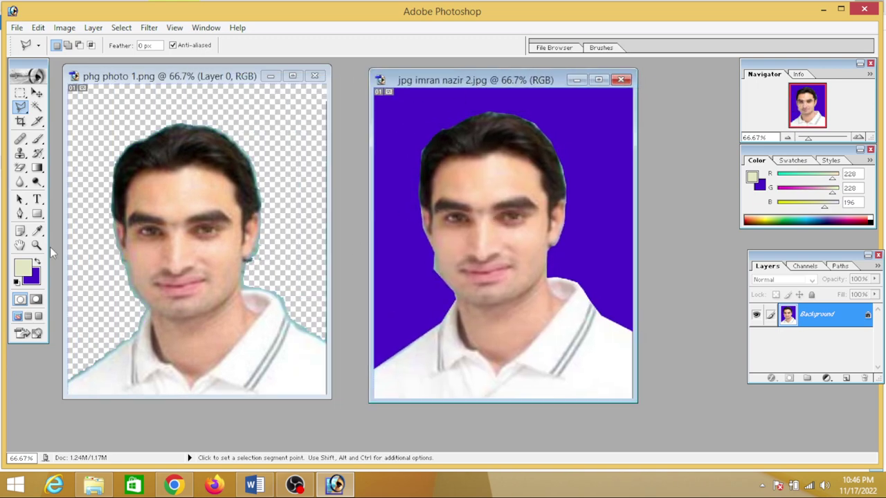
click(314, 76)
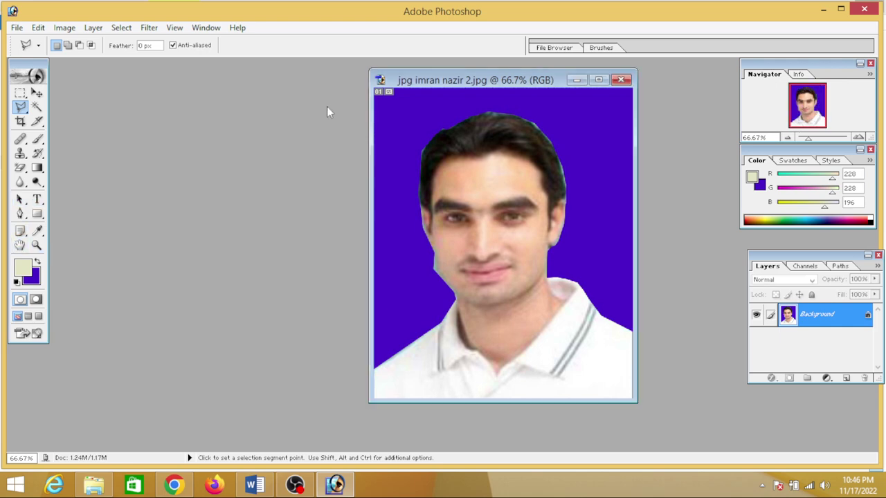
Step: Zoom to 100% on the face and set up the Clone Stamp with a 23 px brush
click(36, 246)
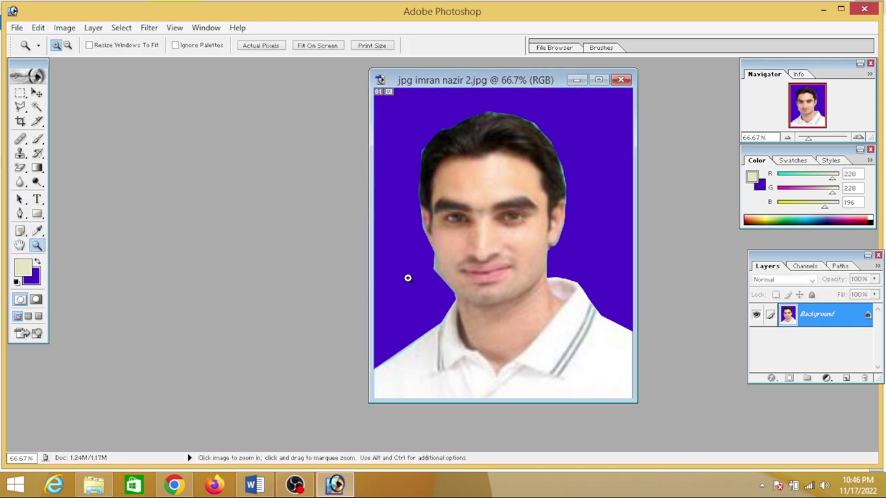
click(448, 275)
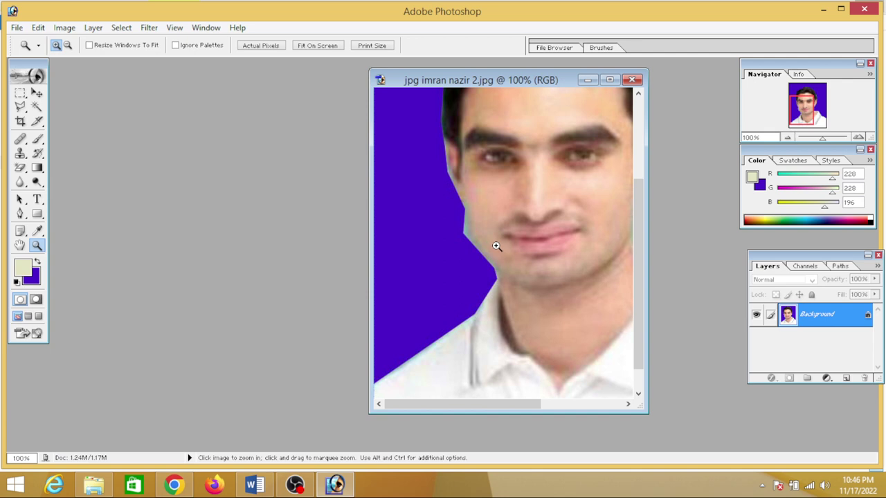
drag(369, 256, 213, 280)
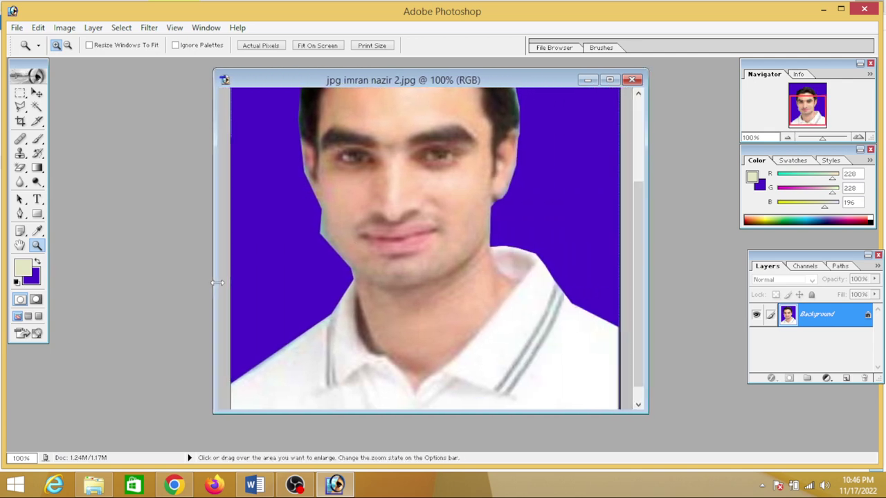
click(21, 153)
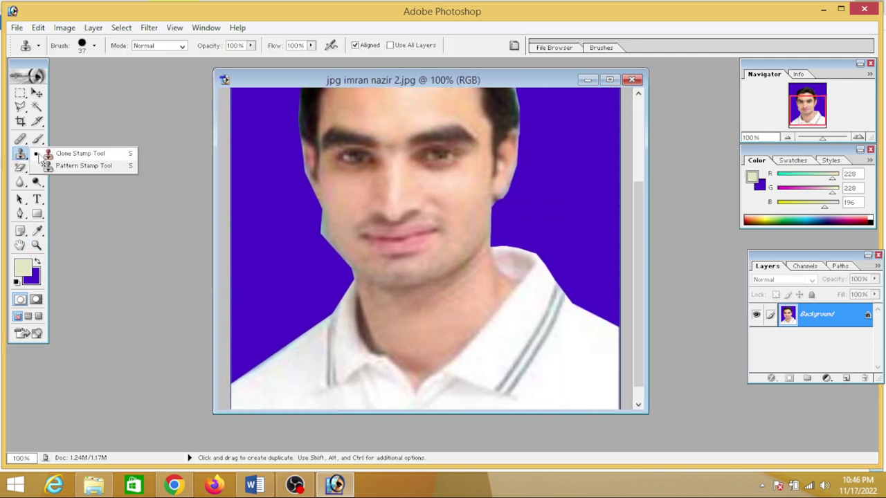
click(63, 157)
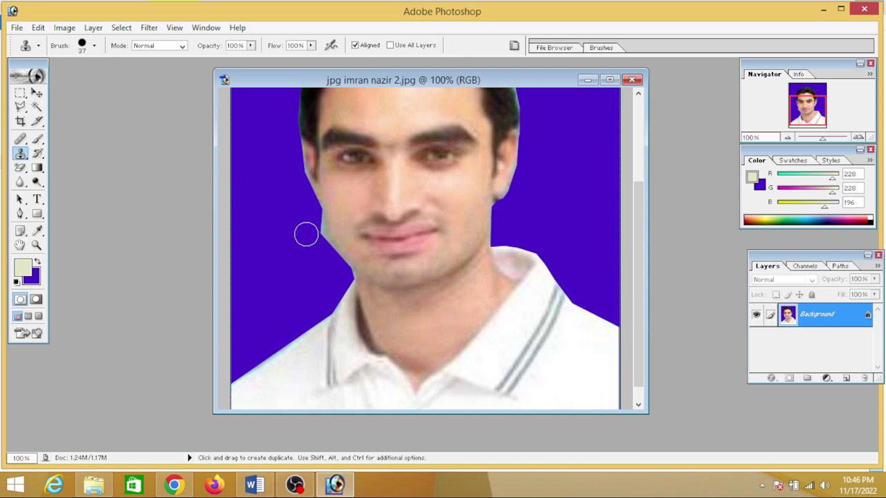
key(alt)
key(alt)
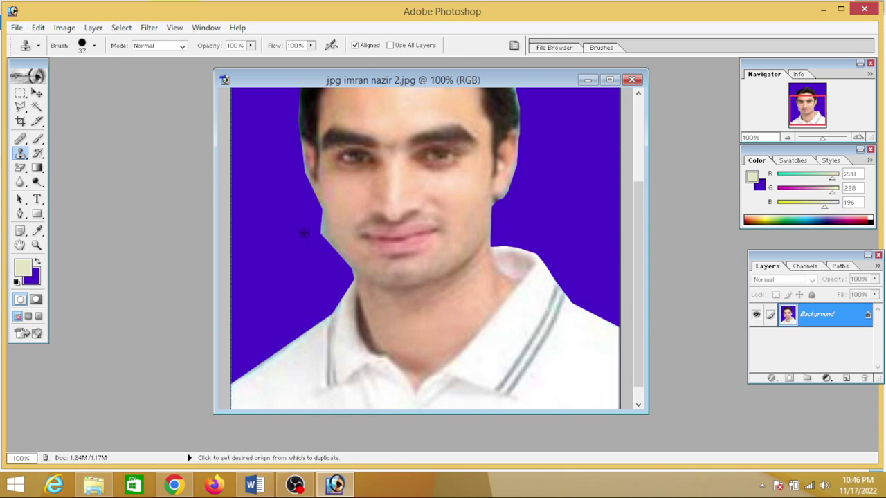
right_click(304, 233)
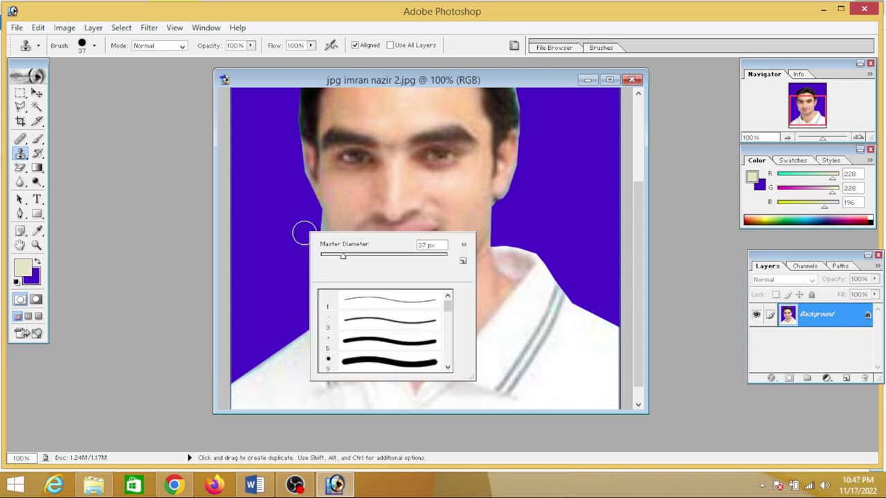
mouse_move(329, 257)
mouse_down()
mouse_move(317, 242)
mouse_move(318, 213)
mouse_move(342, 274)
mouse_up()
key(Return)
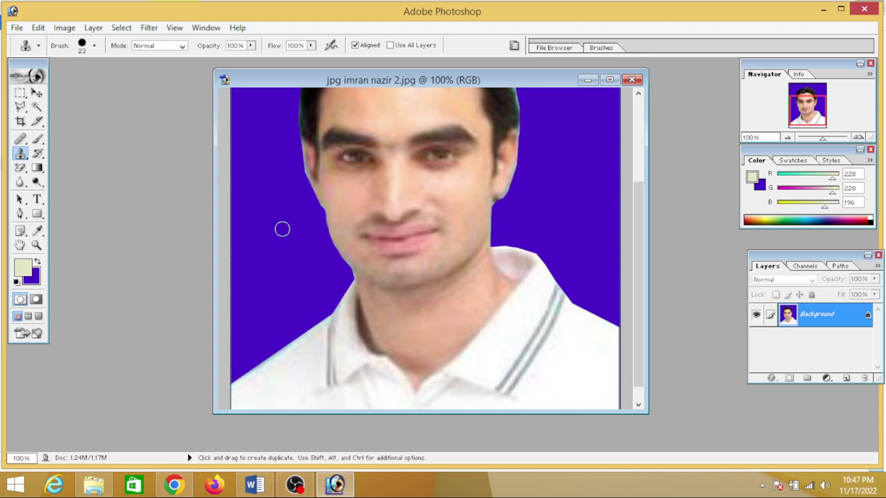
Step: Clone blue background over the rough jaw edges on both sides of the face
alt+click(297, 204)
drag(312, 204, 312, 209)
alt+click(288, 192)
drag(296, 172, 317, 216)
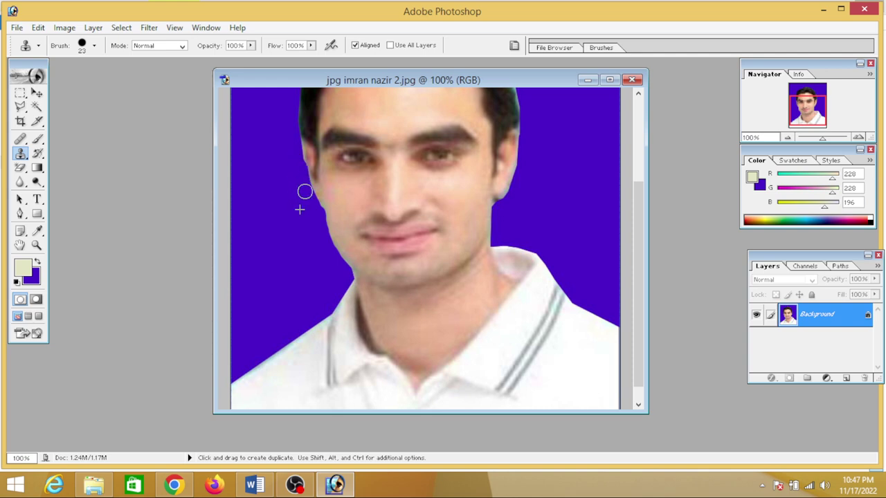
alt+click(535, 205)
drag(501, 203, 510, 218)
alt+click(513, 203)
Step: Clone blue background over the side and top edges of the hair
scroll(548, 181, up, 3)
scroll(547, 188, up, 1)
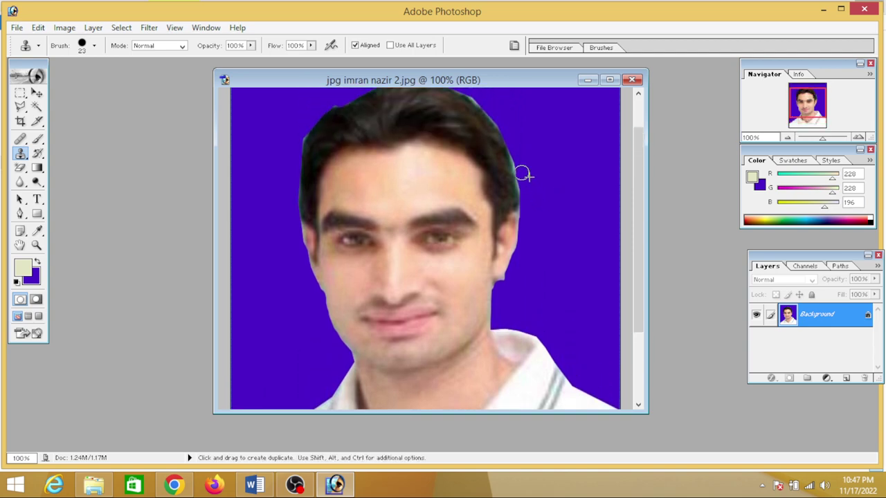
alt+click(541, 179)
drag(527, 190, 519, 159)
scroll(528, 163, up, 1)
scroll(529, 174, up, 1)
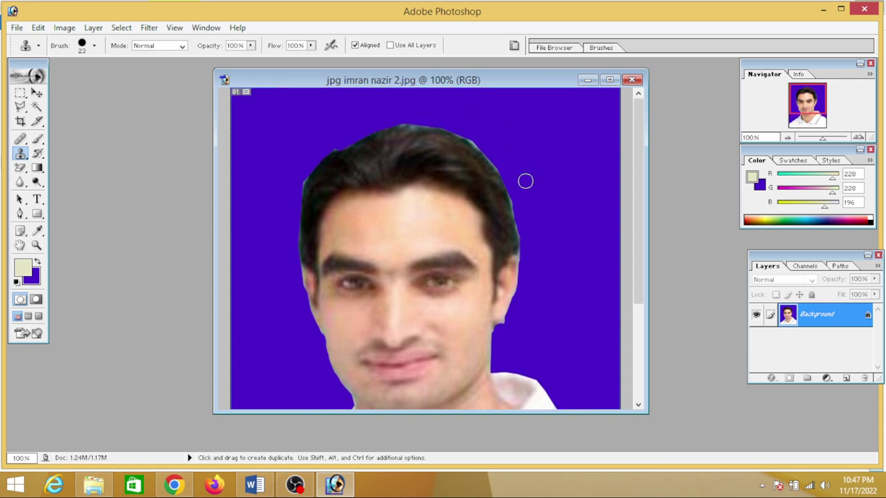
drag(509, 175, 463, 132)
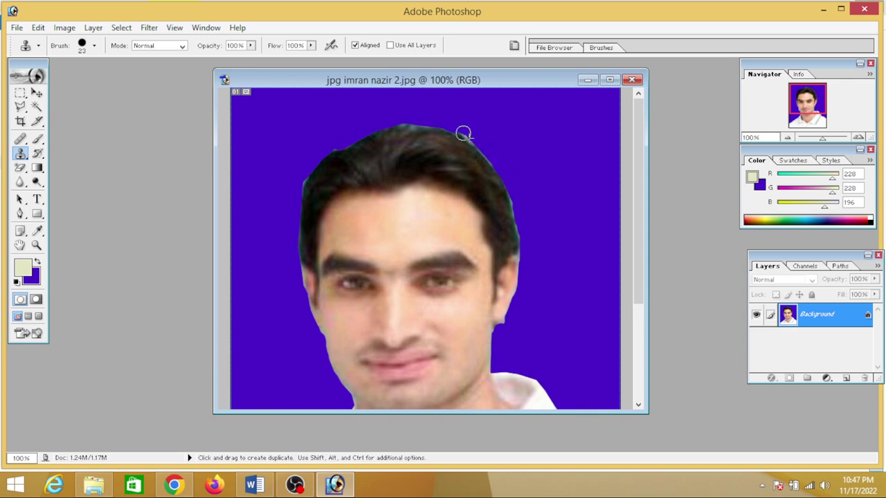
mouse_move(496, 163)
mouse_down()
mouse_move(459, 124)
mouse_move(381, 118)
mouse_move(430, 115)
mouse_up()
alt+click(439, 129)
alt+click(405, 118)
alt+click(395, 118)
alt+click(413, 110)
alt+click(413, 111)
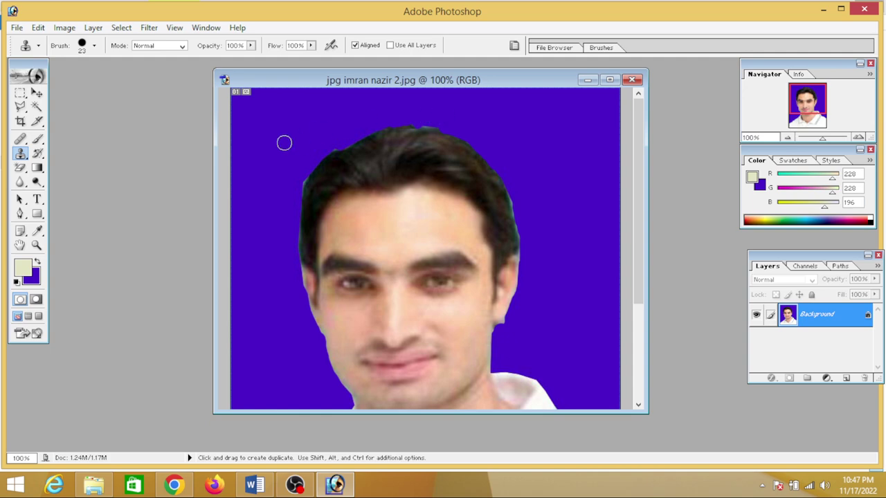
Step: Sample blue background beside the shoulder as a new clone source
scroll(281, 159, down, 2)
scroll(277, 178, down, 3)
scroll(333, 253, down, 3)
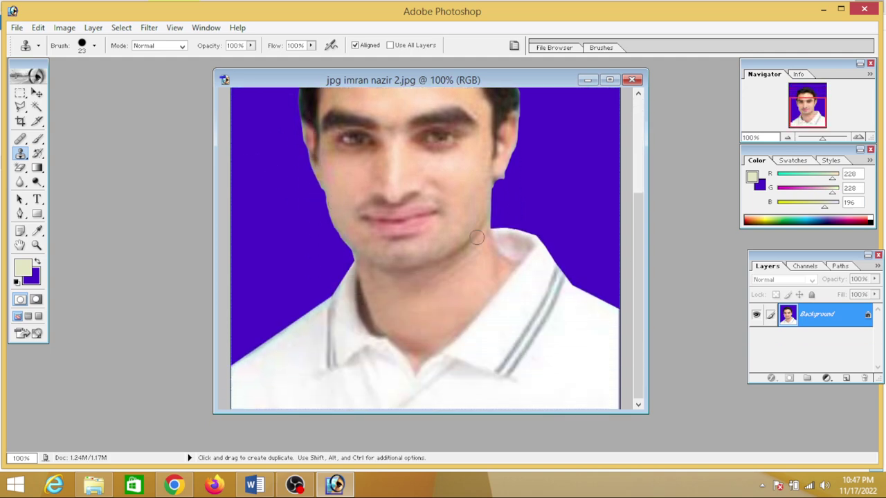
alt+click(533, 192)
alt+click(505, 189)
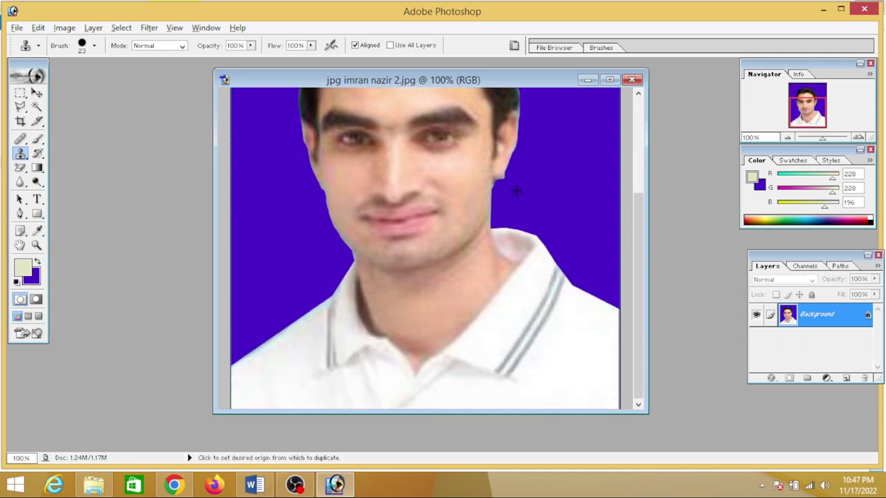
key(alt)
Step: Fit the whole portrait on screen from the Zoom tool's context menu
click(36, 245)
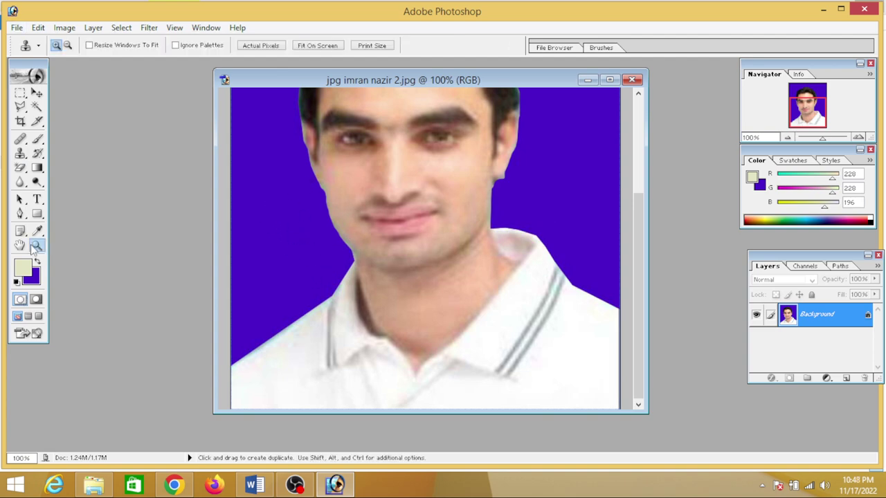
right_click(315, 233)
click(349, 242)
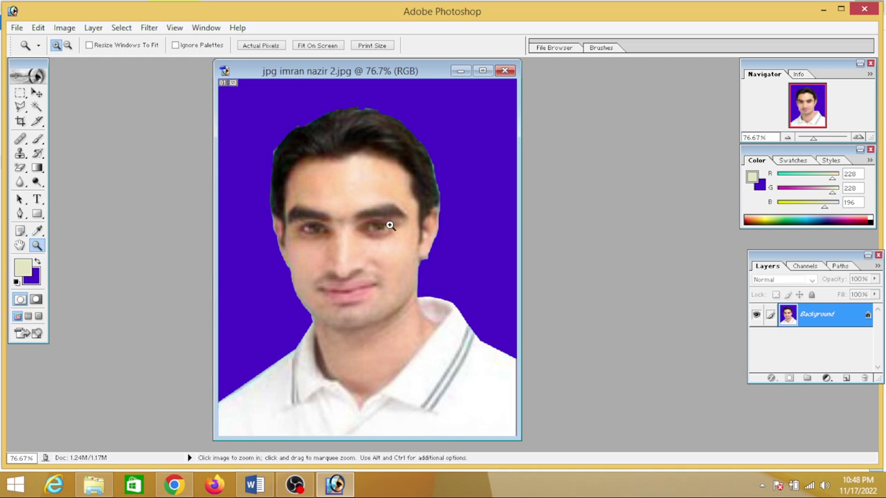
Step: Try a Curves brightening, cancel it, and bring up Levels instead
key(ctrl+m)
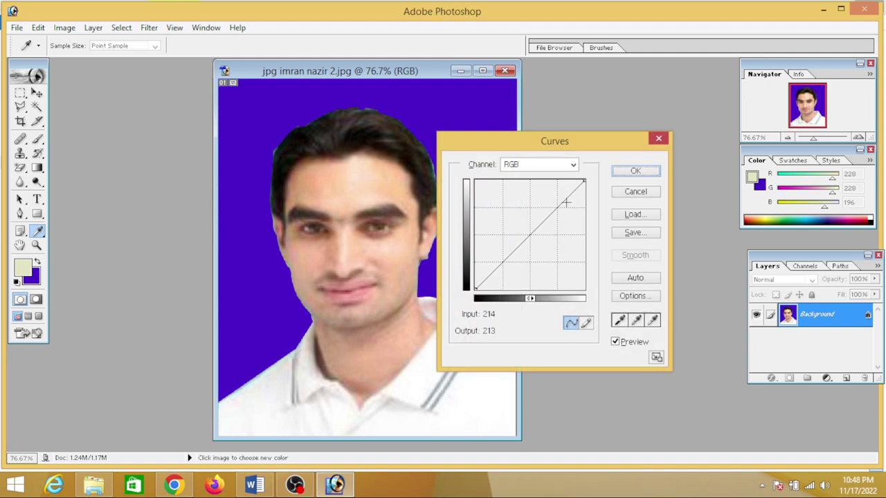
drag(551, 214, 553, 213)
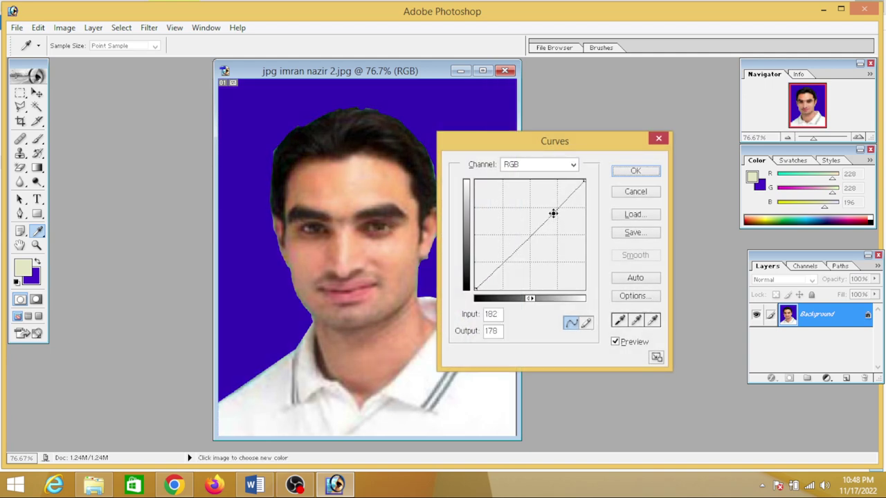
click(635, 192)
key(z)
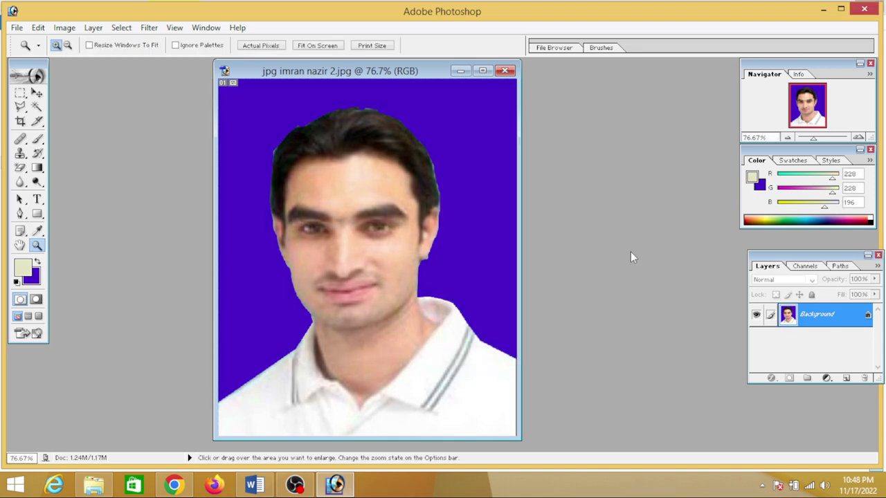
key(ctrl+l)
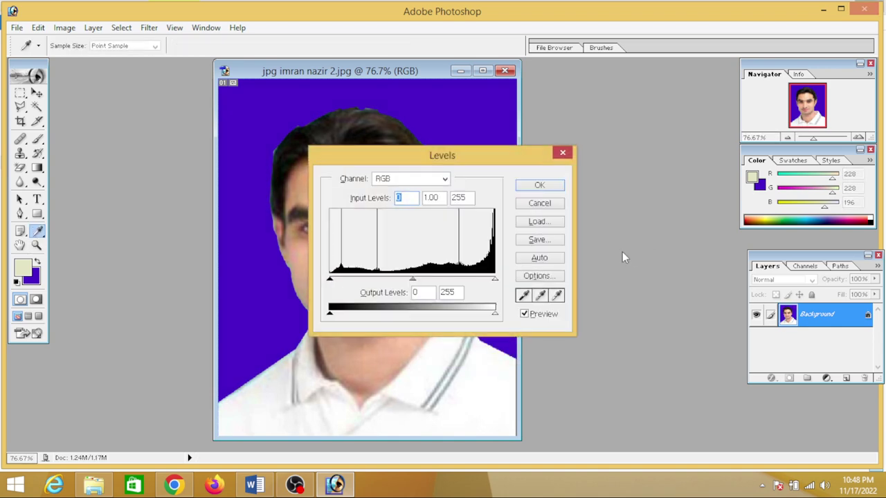
Step: Move the Levels dialog off the face, set input levels to 13 and 247, and apply
drag(468, 156, 608, 165)
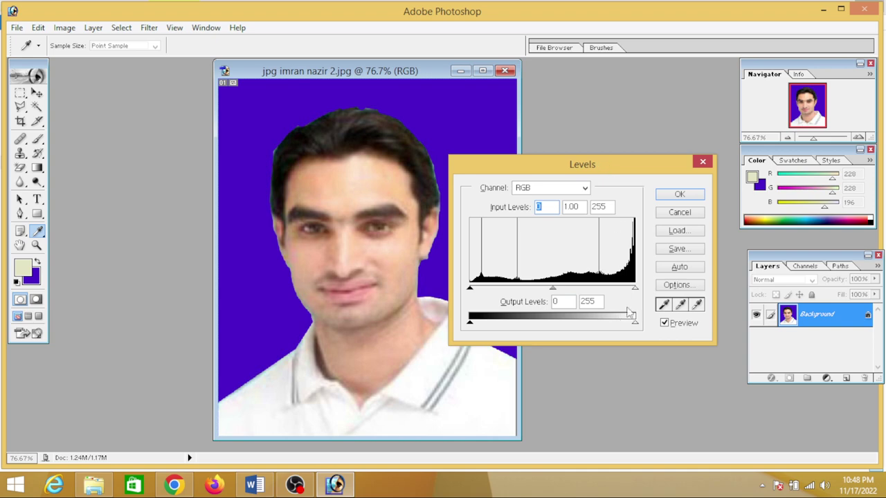
drag(635, 288, 629, 289)
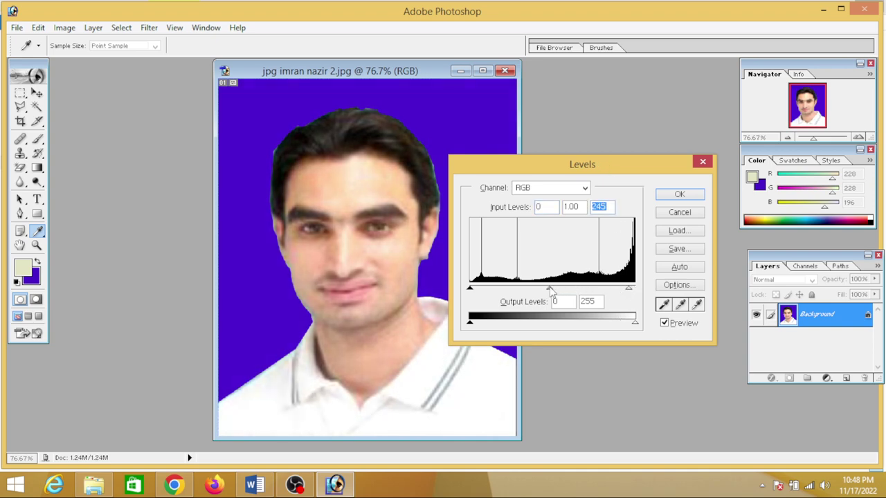
mouse_move(550, 290)
mouse_down()
mouse_move(566, 298)
mouse_move(551, 294)
mouse_up()
drag(630, 290, 630, 289)
click(630, 290)
drag(471, 290, 483, 291)
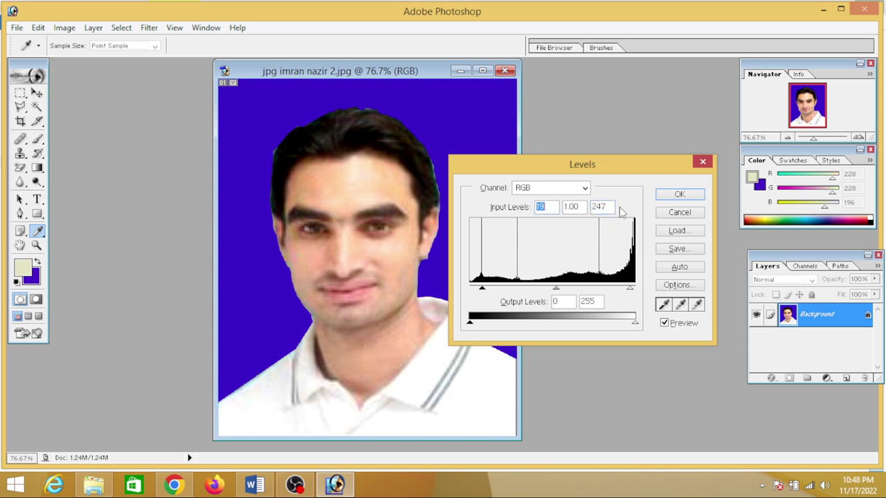
click(675, 198)
key(z)
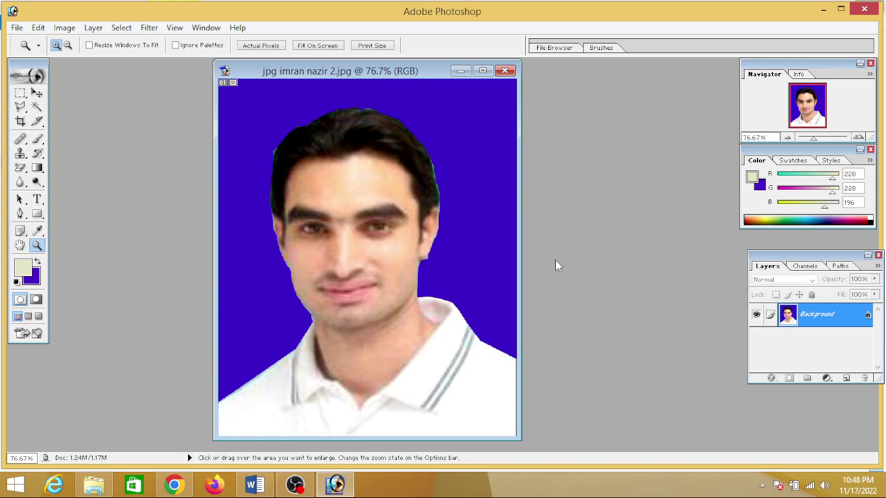
Step: Switch from the Clone Stamp to the Pen Tool in the path-tool flyout
click(23, 156)
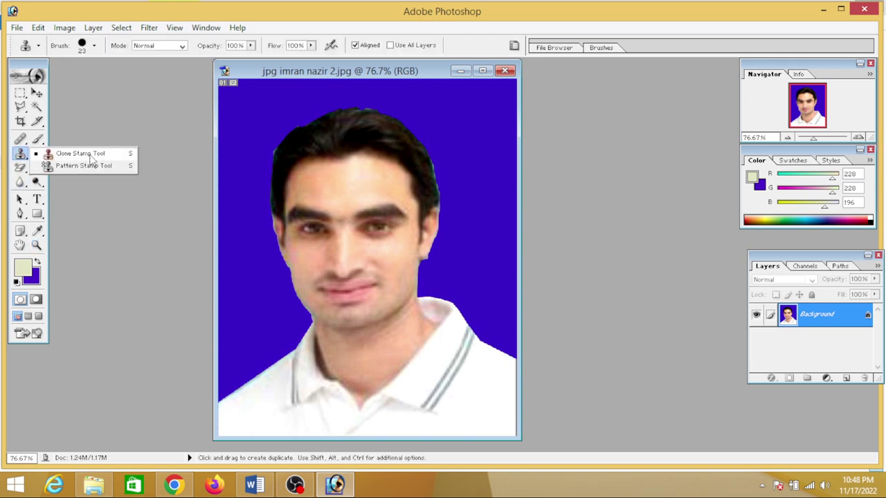
click(21, 214)
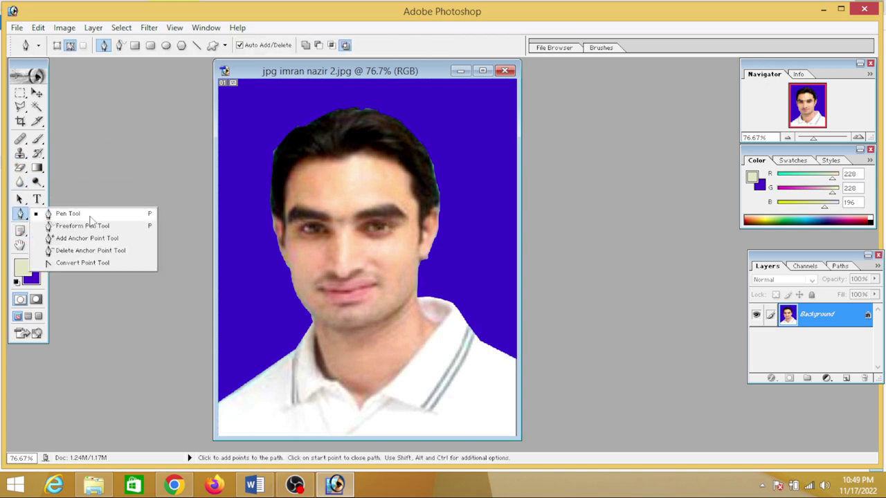
click(158, 165)
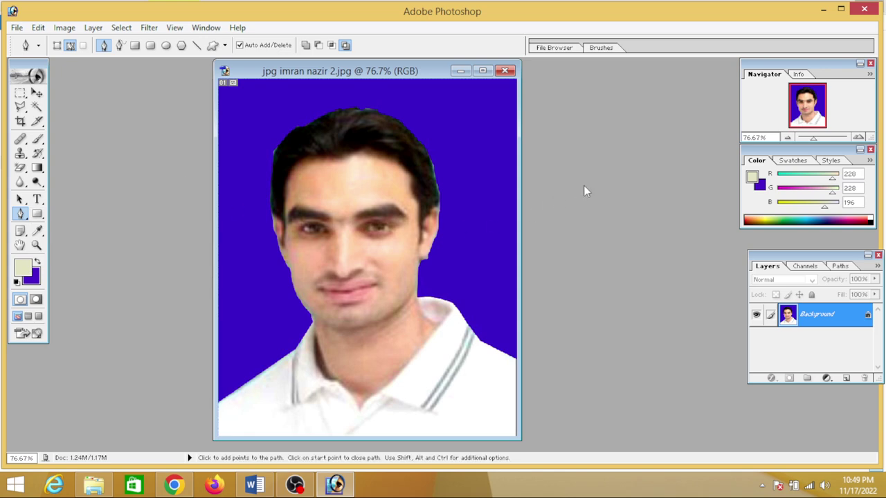
key(ctrl)
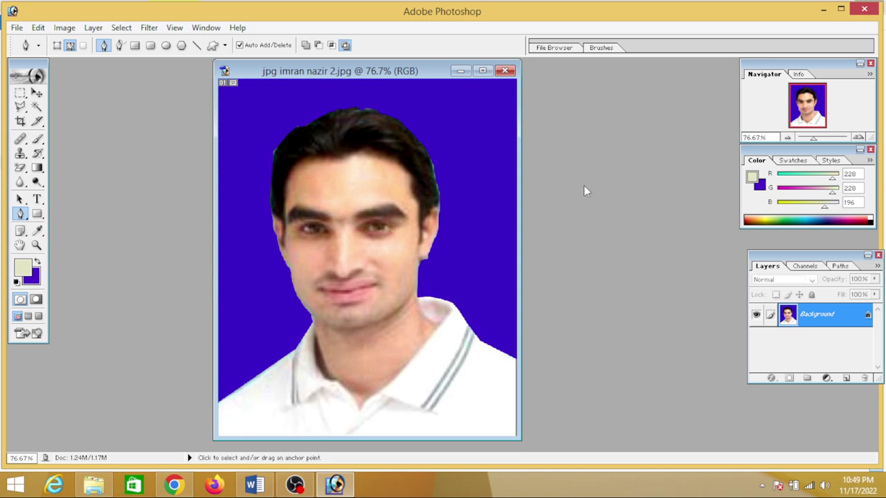